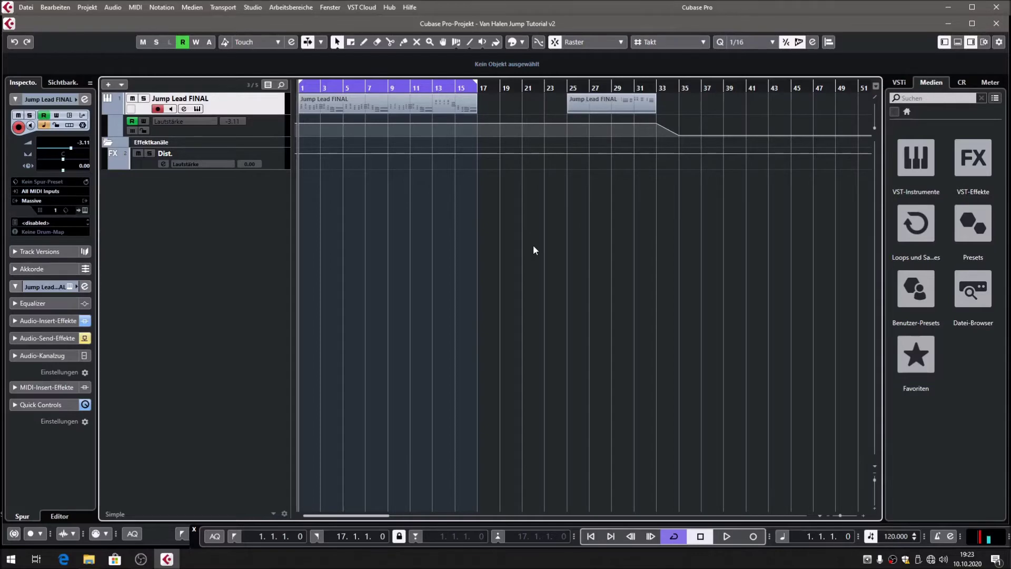
# Step: Play back the project, stop it, and open the Jump Lead FINAL track's Massive instrument
pyautogui.press('space')
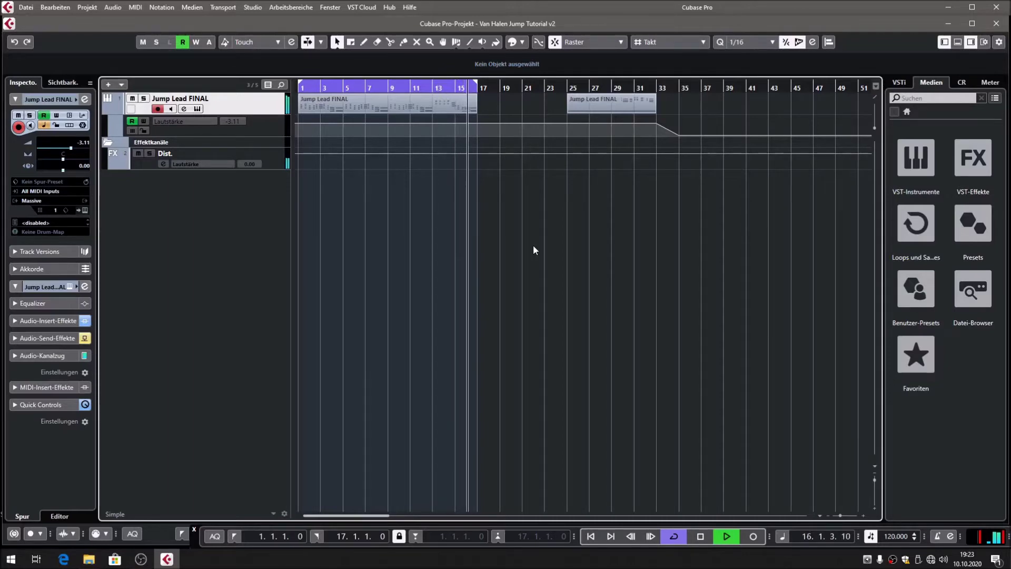
pyautogui.press('space')
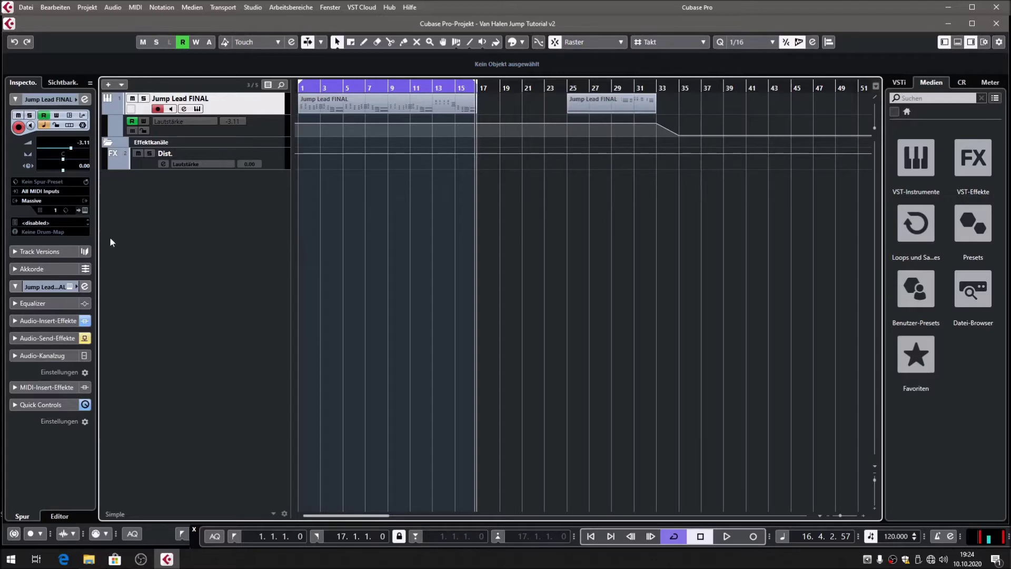
pyautogui.click(84, 210)
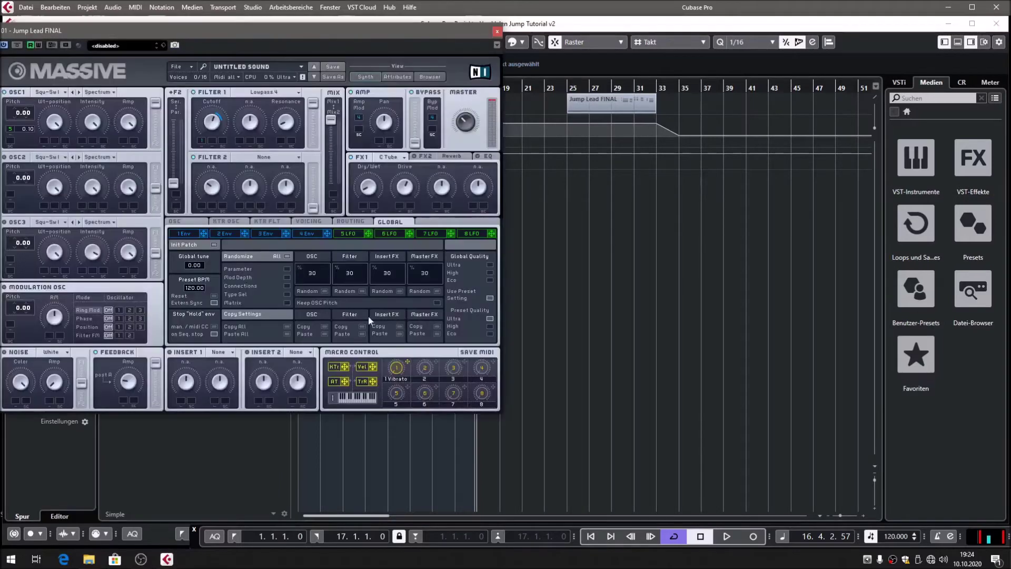
# Step: Move the Jump Lead FINAL Massive window to the screen centre and close it
pyautogui.moveTo(222, 35); pyautogui.dragTo(526, 71)
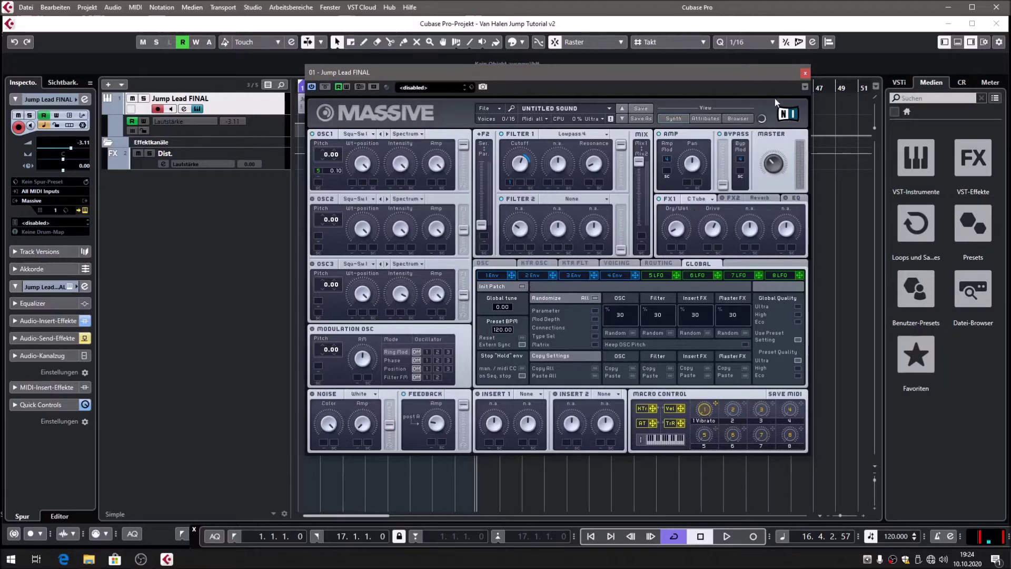
pyautogui.click(804, 73)
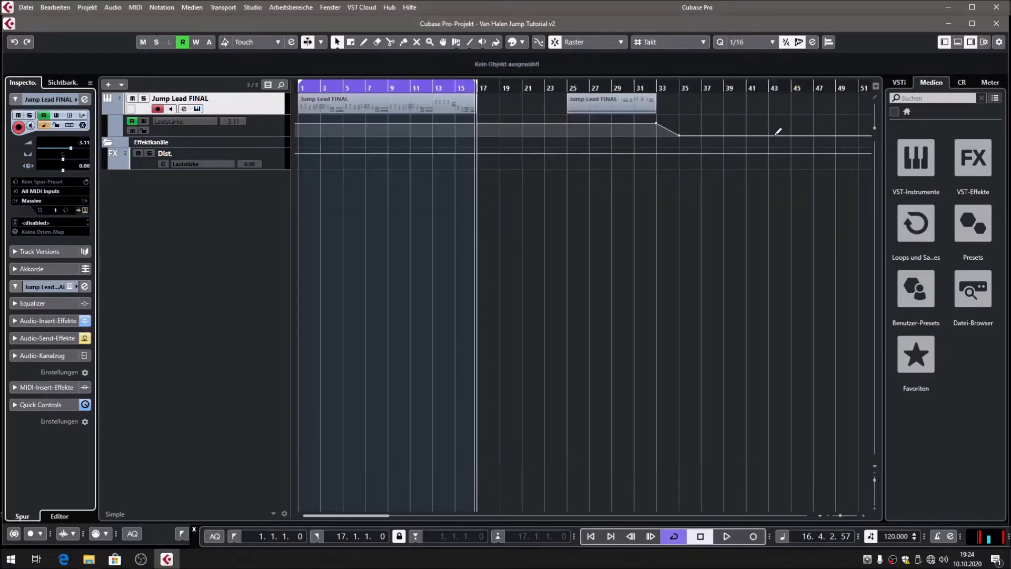
pyautogui.press('F3')
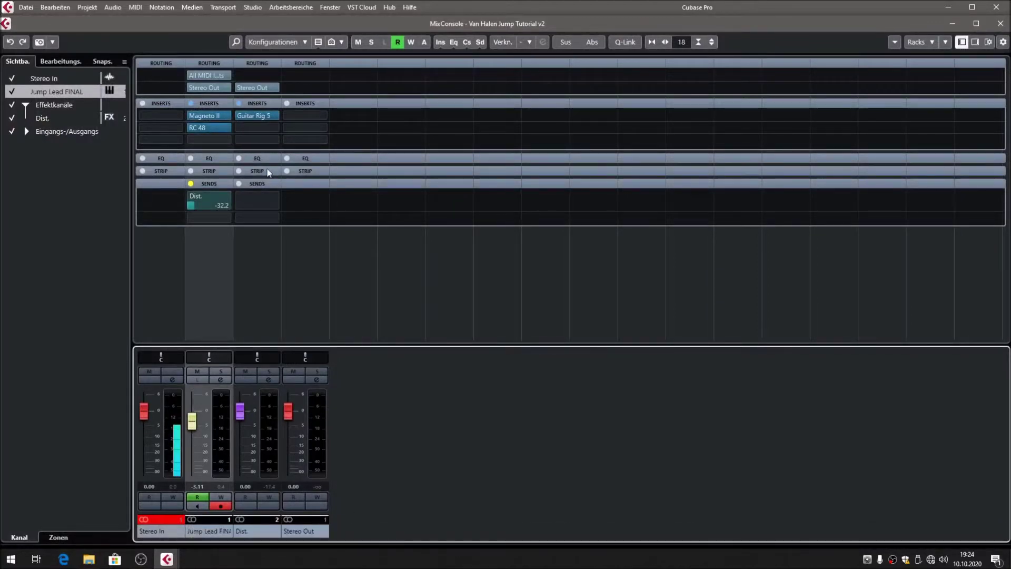
pyautogui.moveTo(210, 131)
pyautogui.moveTo(248, 128)
pyautogui.press('F3')
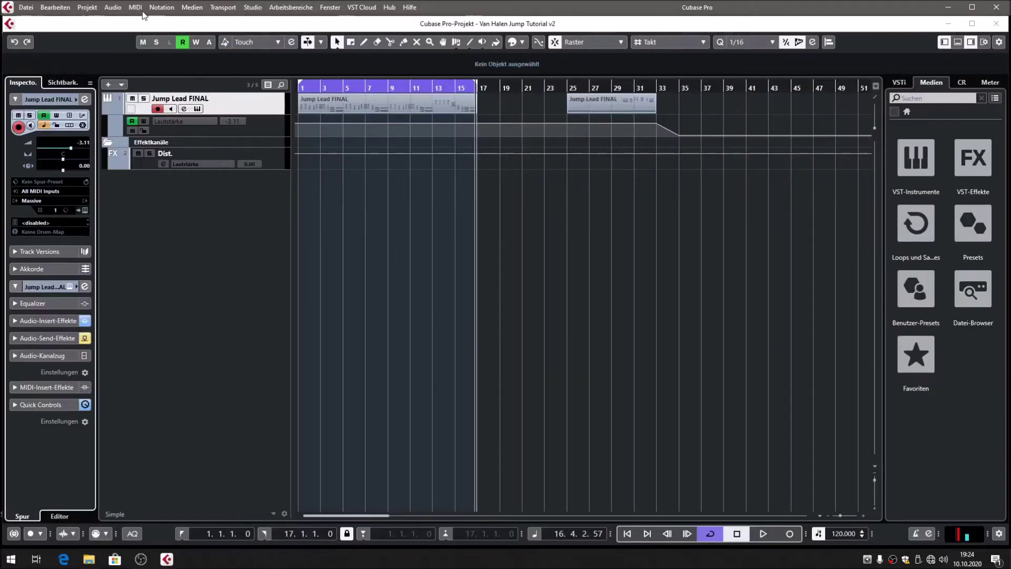
pyautogui.click(113, 7)
# Step: Add a new Massive instrument track and close its plugin window
pyautogui.moveTo(87, 8)
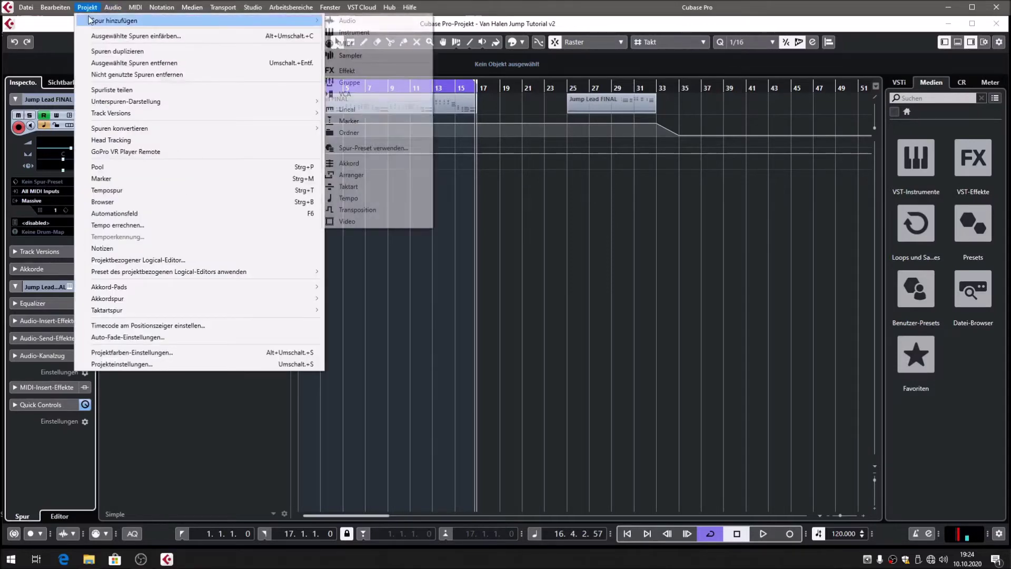
pyautogui.moveTo(126, 22)
pyautogui.click(355, 33)
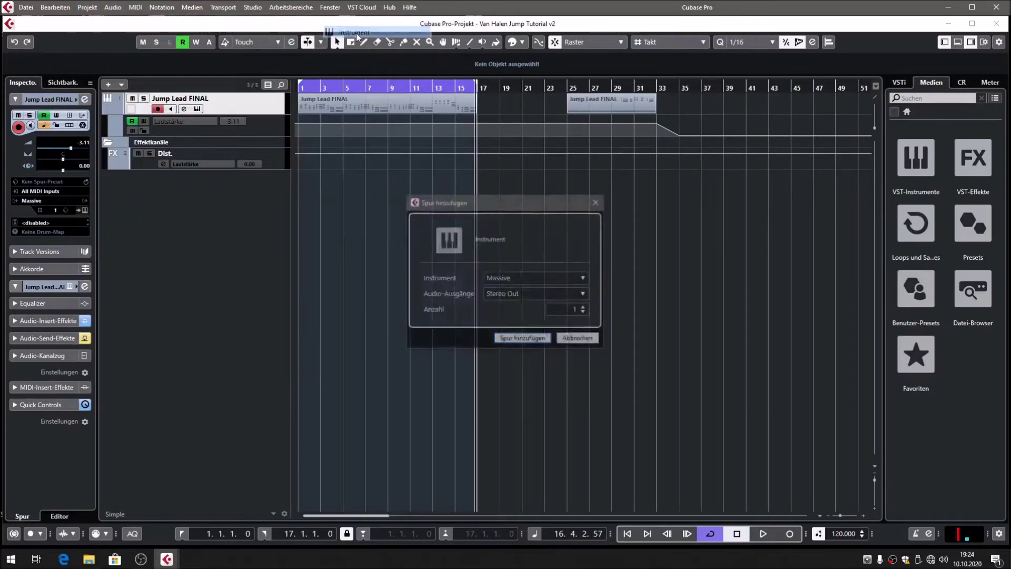
pyautogui.click(513, 339)
pyautogui.click(910, 114)
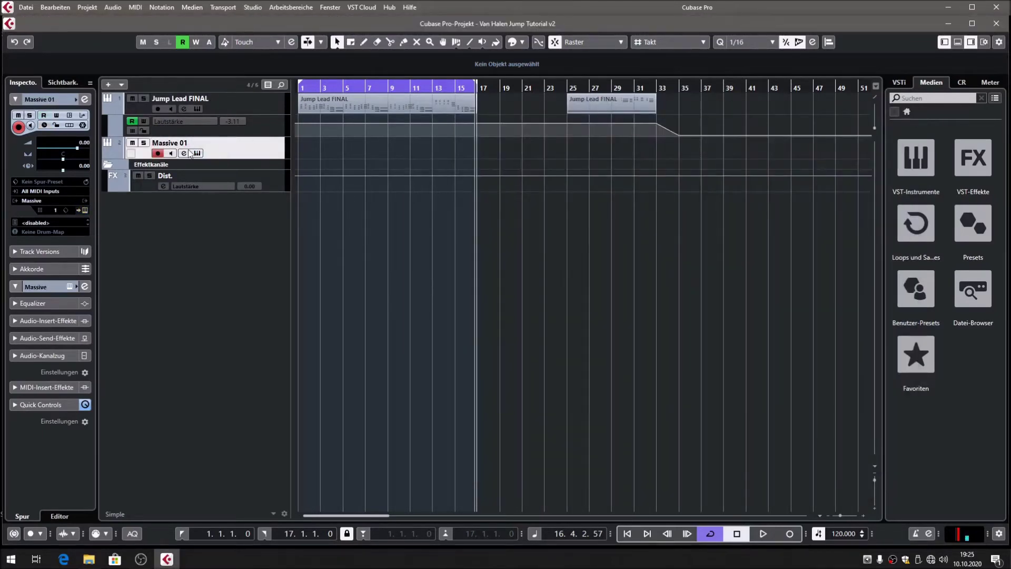
# Step: Rename the Massive 01 track to 'Jump' and open its Massive instrument
pyautogui.click(108, 111)
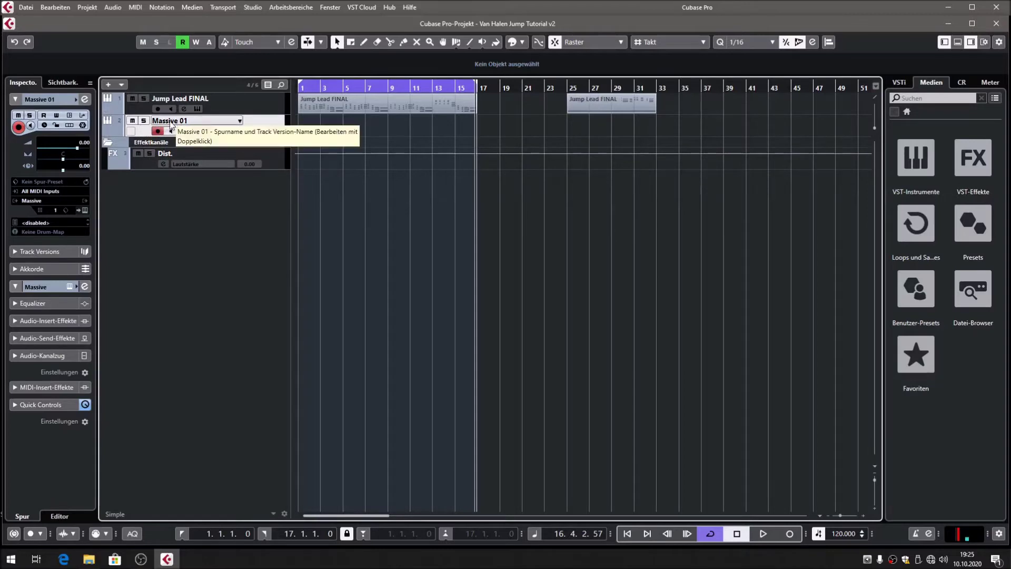
pyautogui.doubleClick(169, 121)
pyautogui.write('Jump')
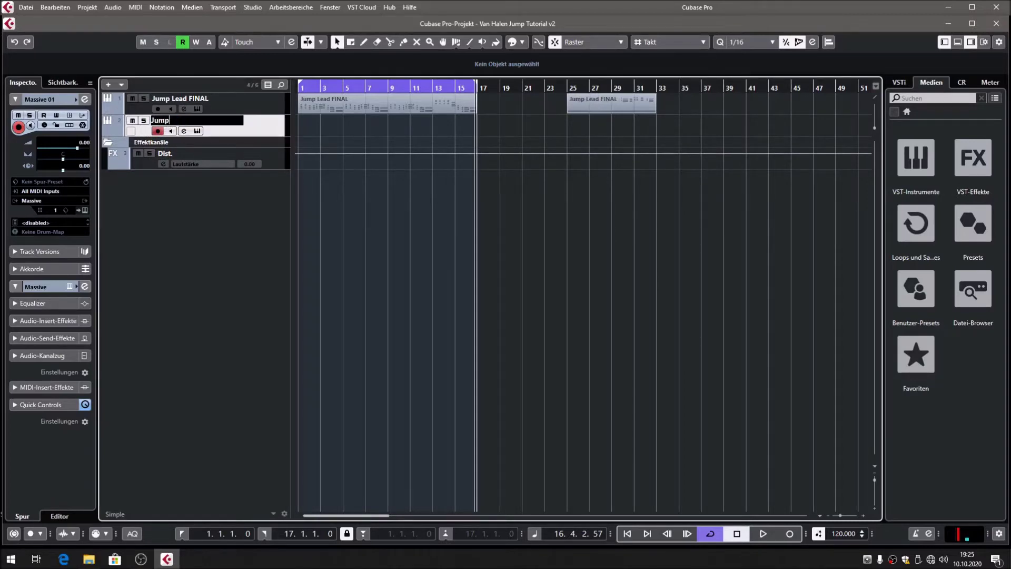
pyautogui.press('Return')
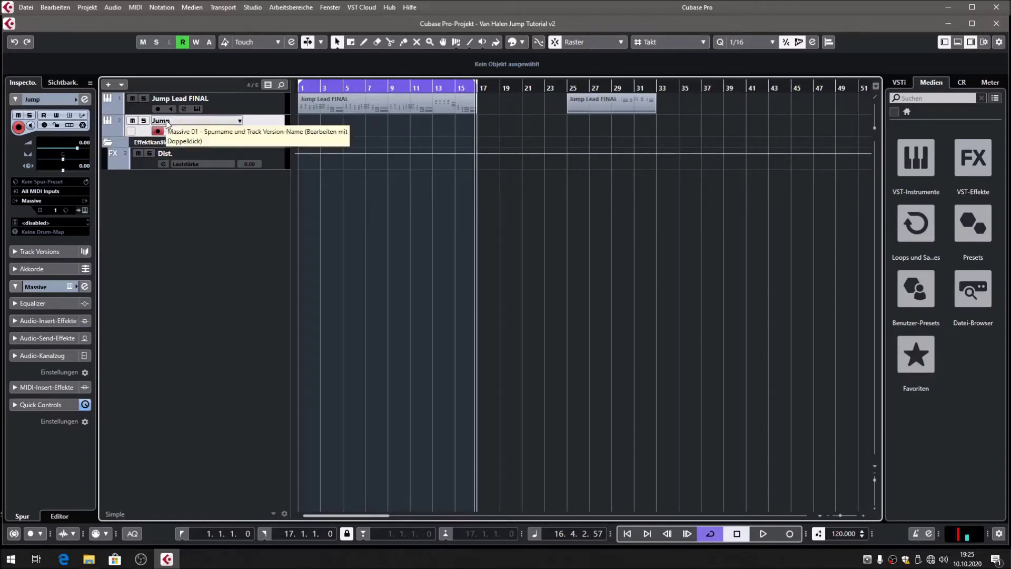
pyautogui.click(82, 211)
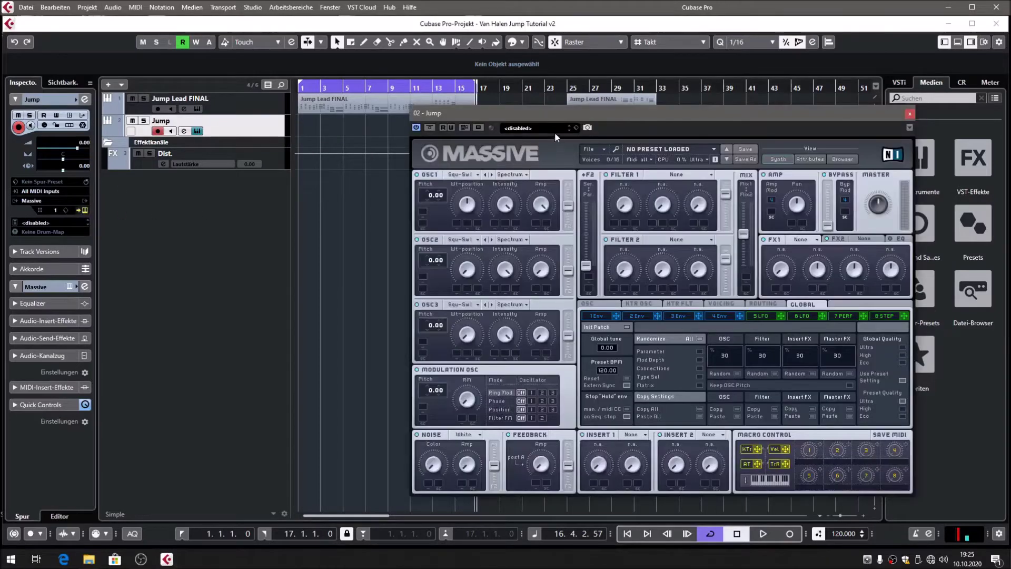
# Step: Start a blank new sound in the Jump track's Massive
pyautogui.moveTo(557, 119); pyautogui.dragTo(538, 120)
pyautogui.click(570, 150)
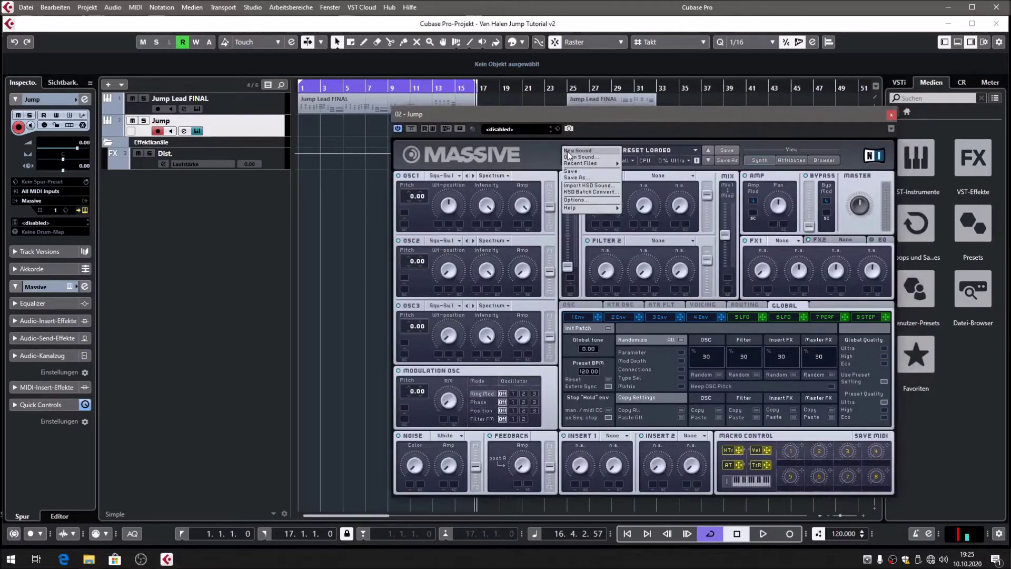
pyautogui.click(579, 149)
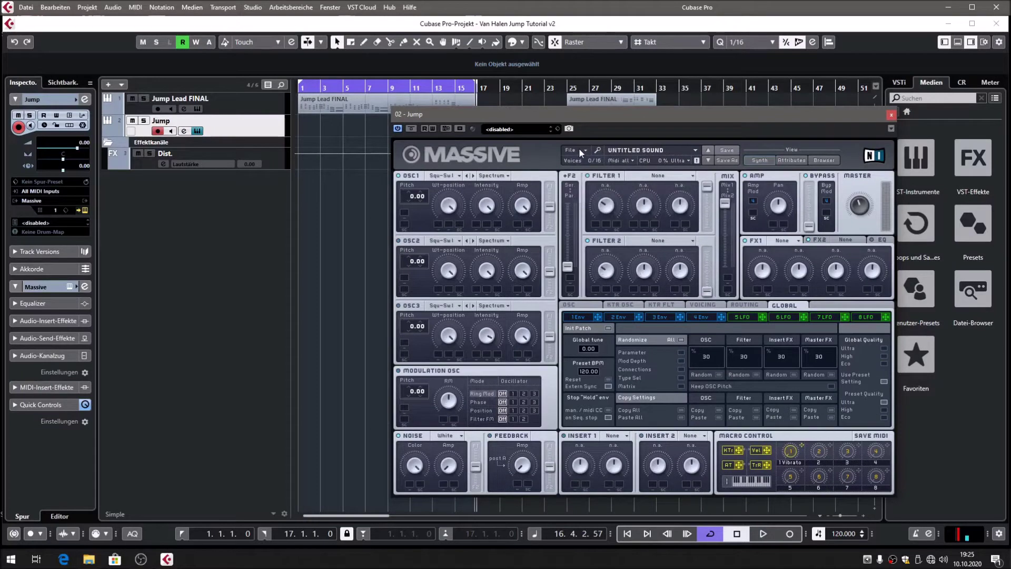
pyautogui.moveTo(553, 114); pyautogui.dragTo(615, 118)
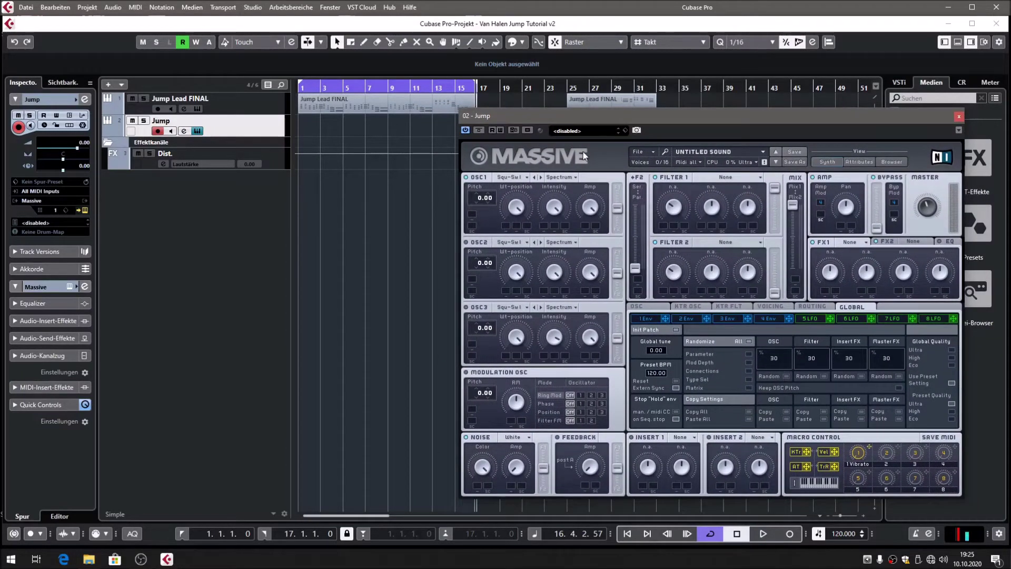
# Step: Copy the Jump Lead FINAL part onto Jump at bar 1, mute the original, and play it
pyautogui.click(342, 102)
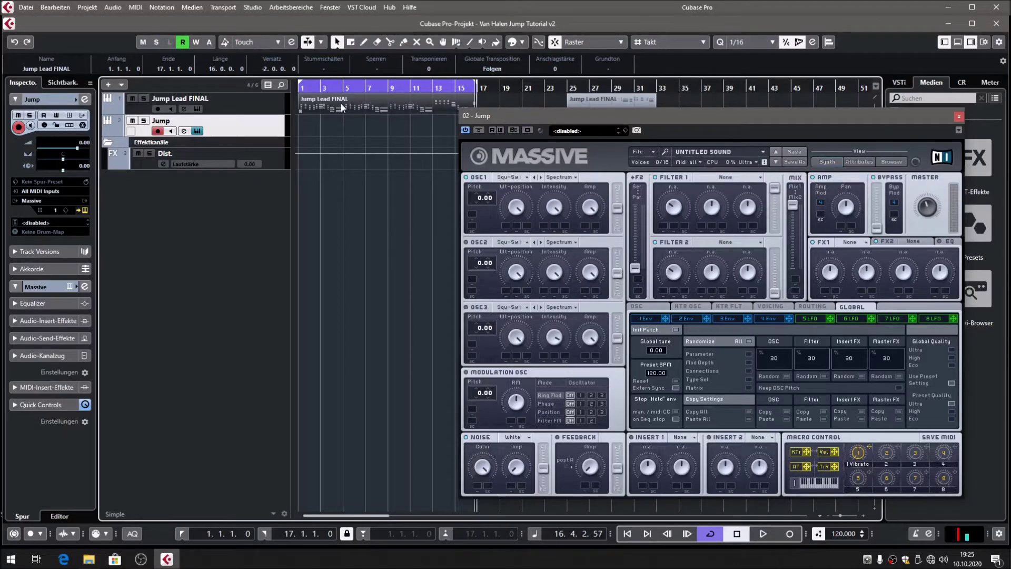
pyautogui.moveTo(319, 87); pyautogui.dragTo(302, 84)
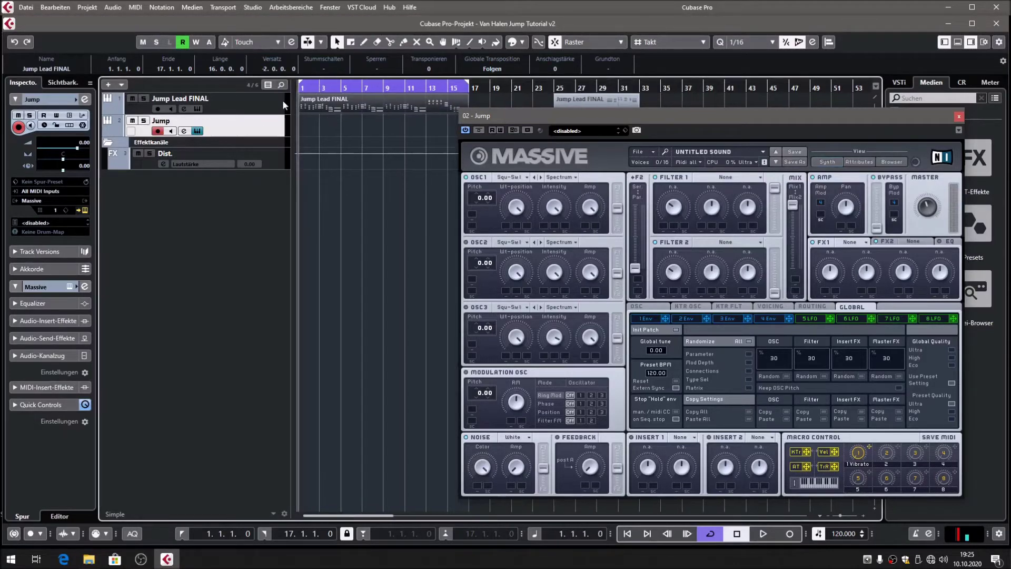
pyautogui.hotkey('ctrl', 'v')
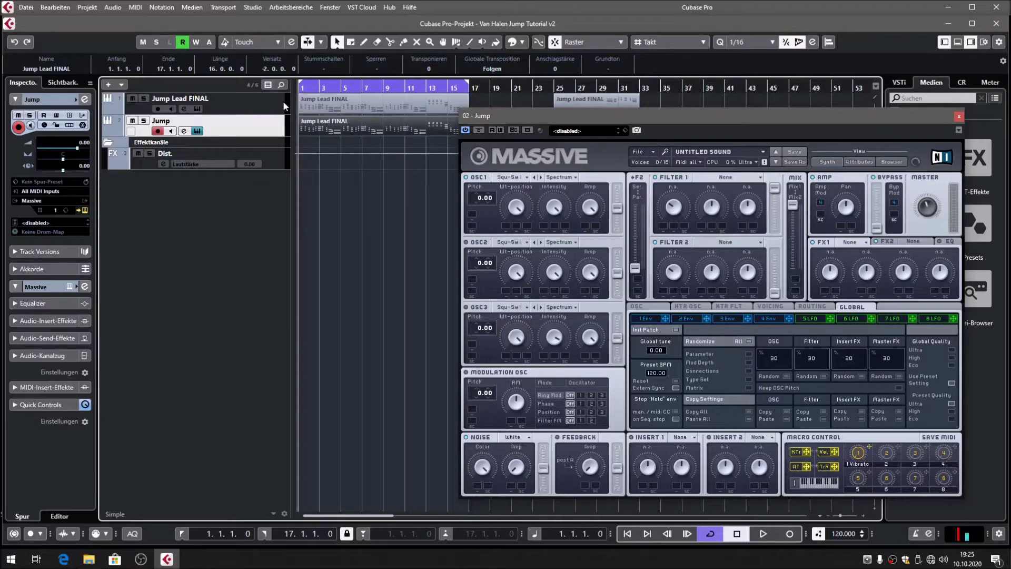
pyautogui.click(133, 98)
pyautogui.moveTo(661, 121); pyautogui.dragTo(595, 102)
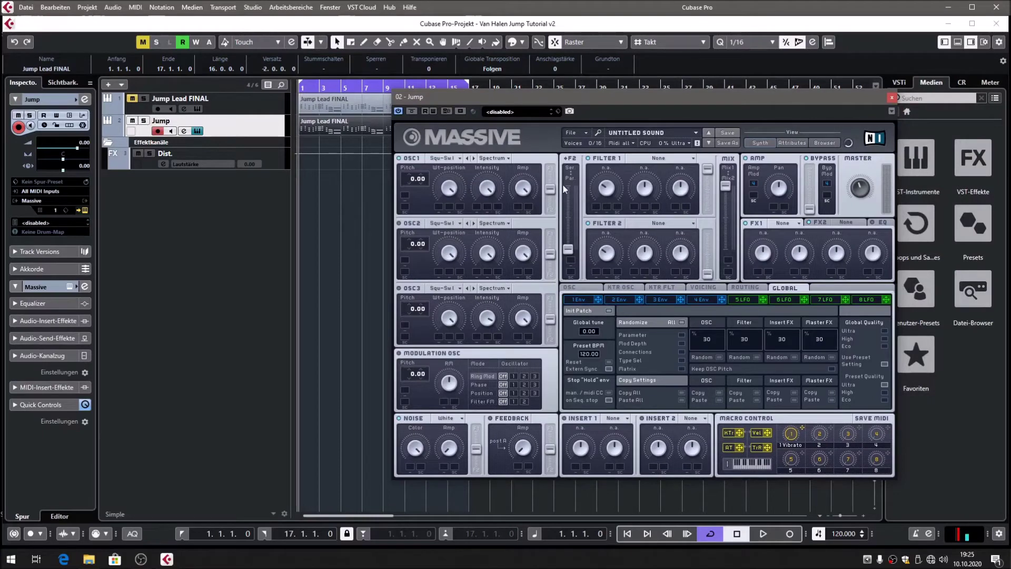
pyautogui.press('space')
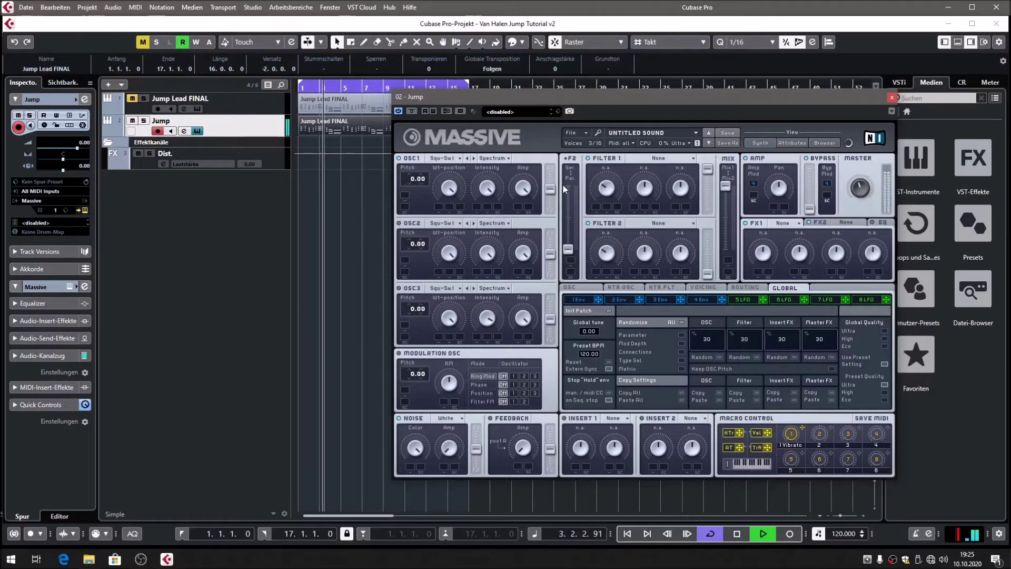
pyautogui.press('space')
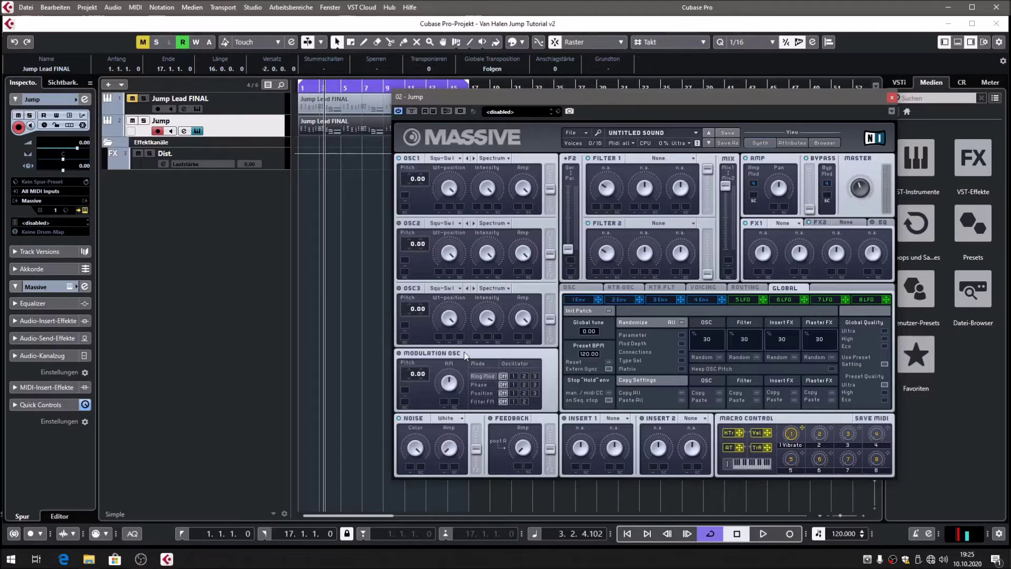
# Step: Push OSC1's F1/F2 routing fader upward to shift it between the two filters
pyautogui.moveTo(552, 188); pyautogui.dragTo(554, 158)
# Step: Raise the Jump sound's unison voices to 2 on the Voicing page and start playback
pyautogui.click(703, 288)
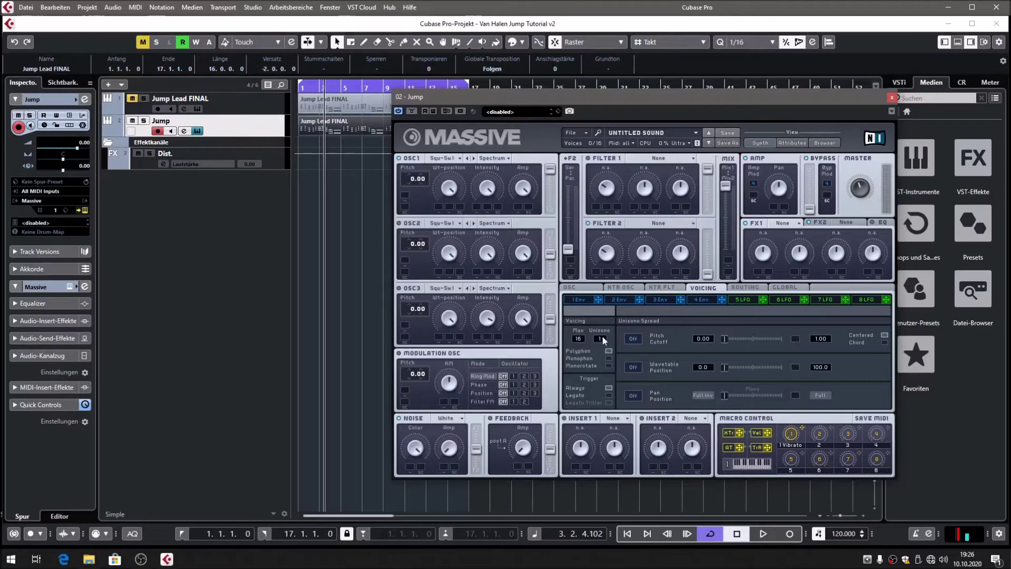
pyautogui.moveTo(601, 338); pyautogui.dragTo(600, 332)
pyautogui.press('space')
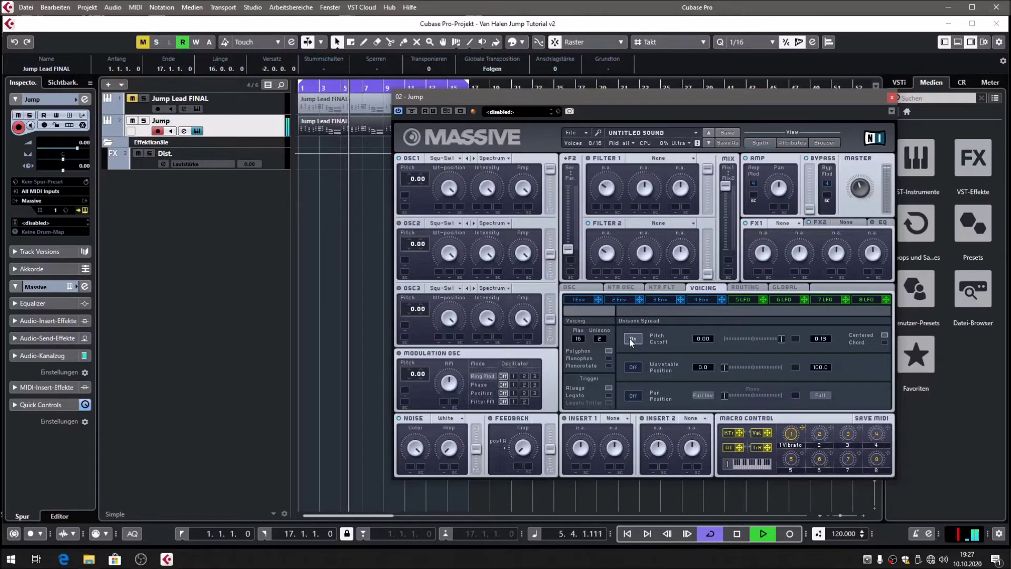
# Step: Stop playback, enable unison Pan Position spread, and widen it across the stereo field
pyautogui.press('space')
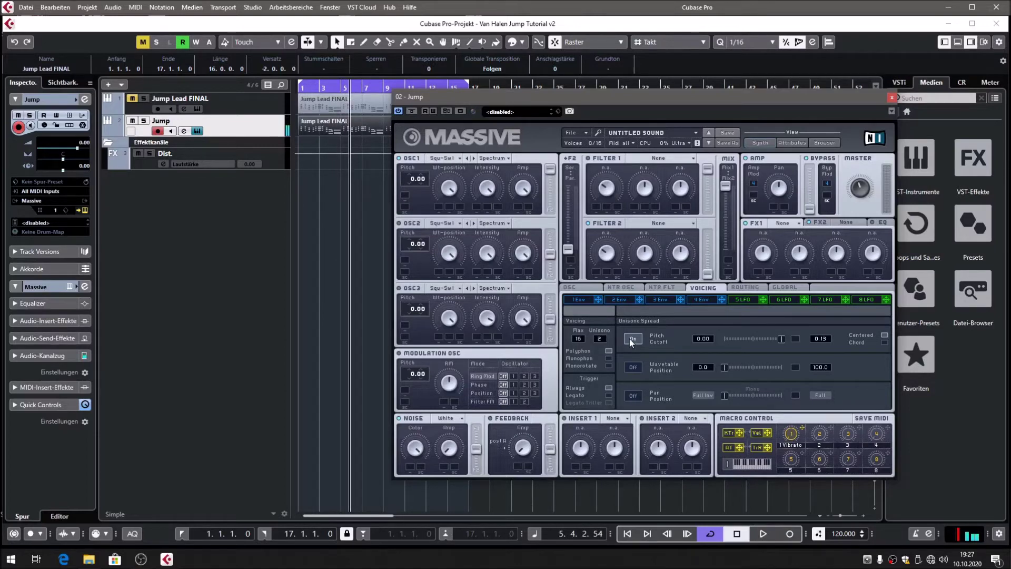
pyautogui.click(633, 396)
pyautogui.moveTo(763, 398); pyautogui.dragTo(767, 399)
pyautogui.click(700, 300)
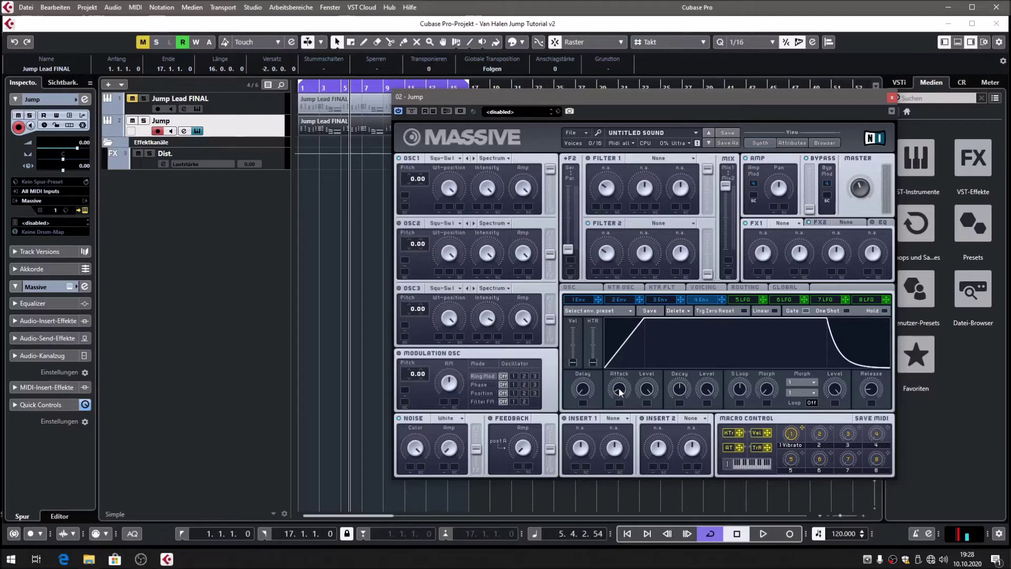
# Step: Lengthen the 1 Env attack and release while listening during playback
pyautogui.moveTo(618, 390); pyautogui.dragTo(615, 369)
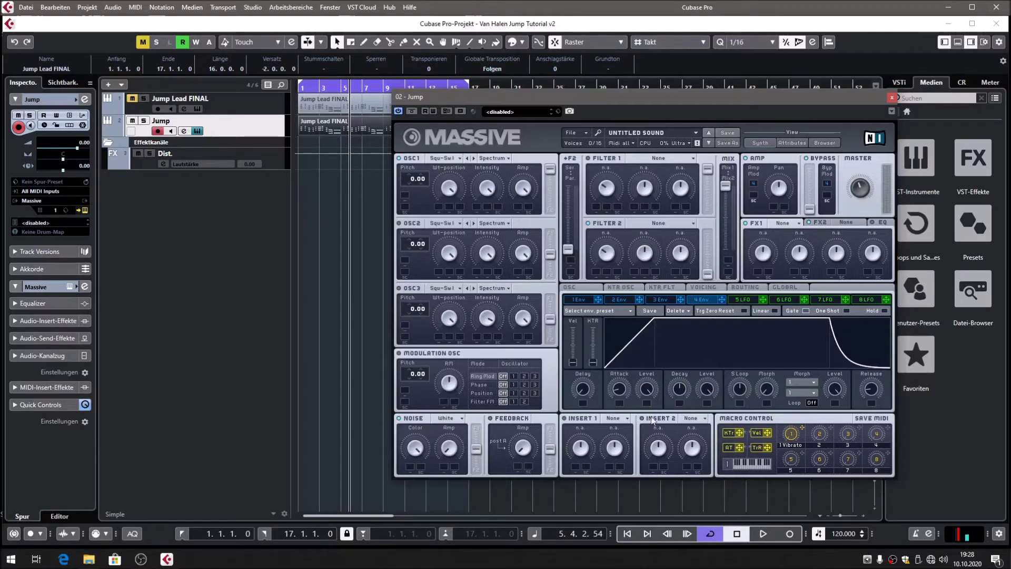
pyautogui.press('space')
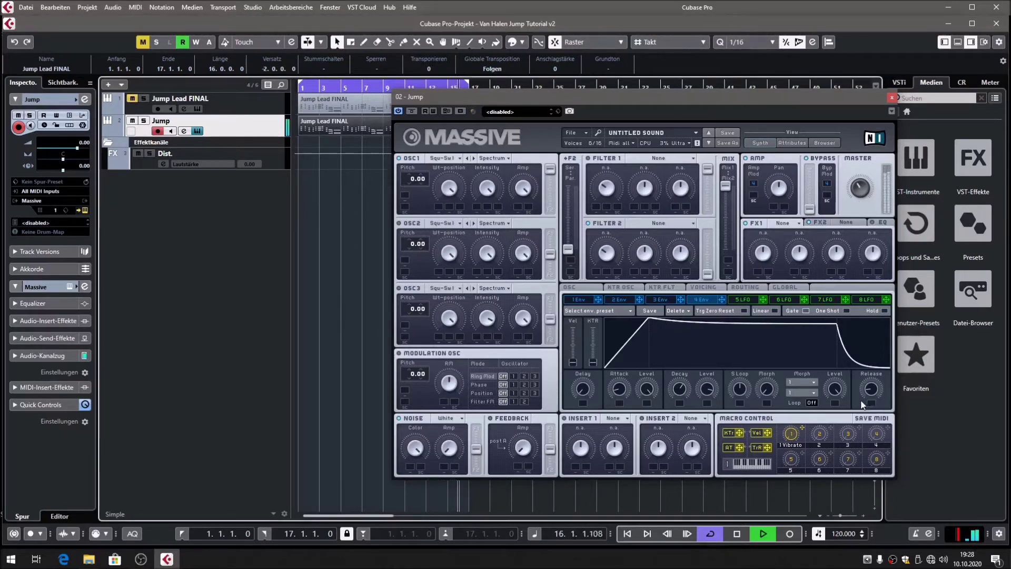
pyautogui.moveTo(871, 389); pyautogui.dragTo(870, 368)
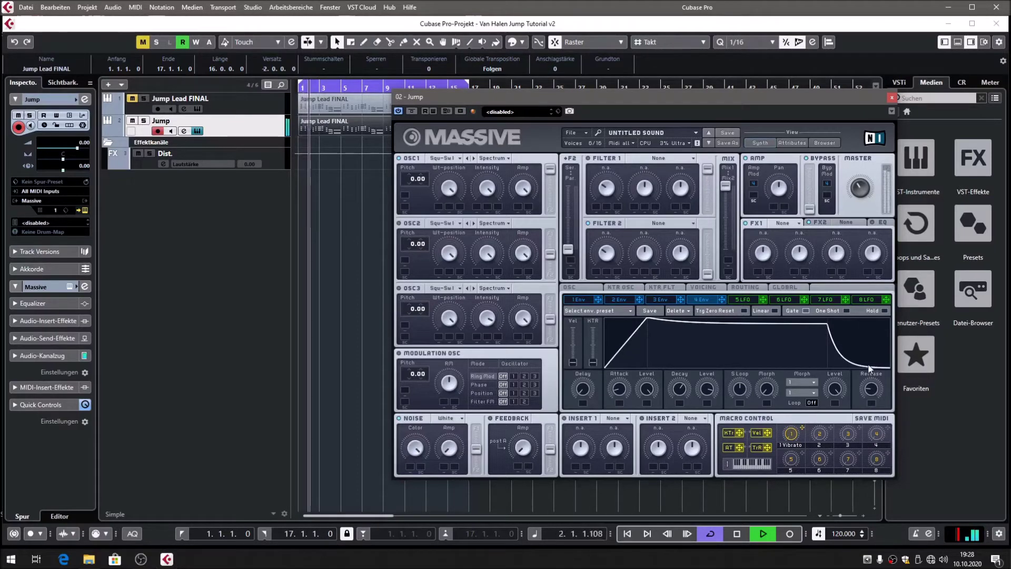
pyautogui.moveTo(870, 369); pyautogui.dragTo(859, 284)
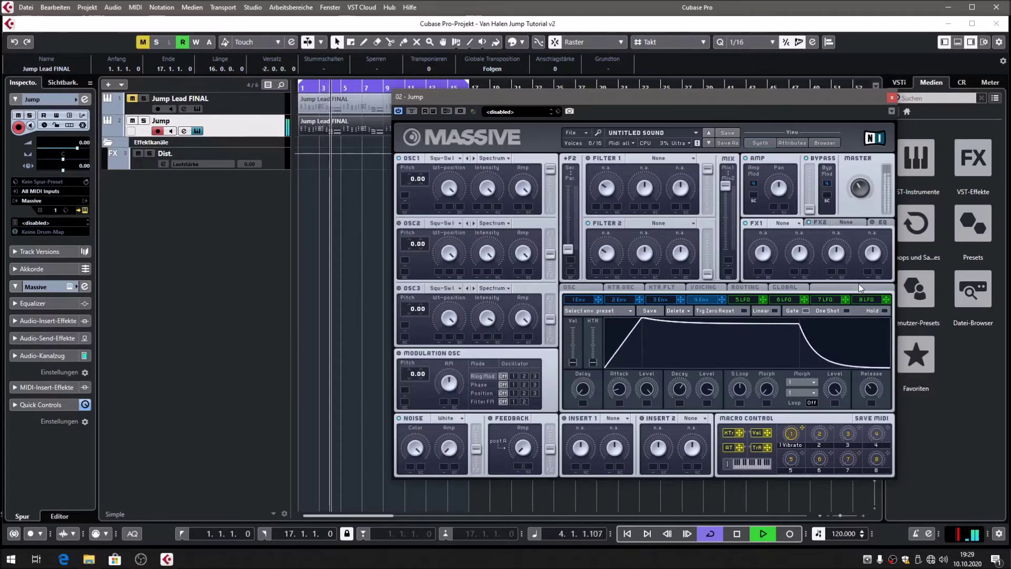
pyautogui.press('space')
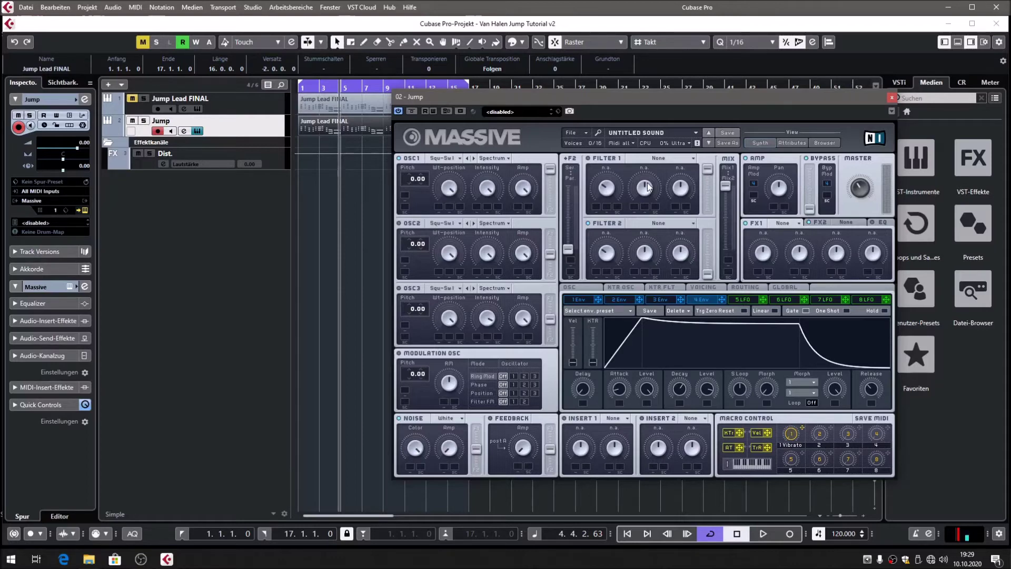
# Step: Set Filter 1 to Lowpass 4, raise its resonance, and push the Ser/Par blend near maximum
pyautogui.click(670, 159)
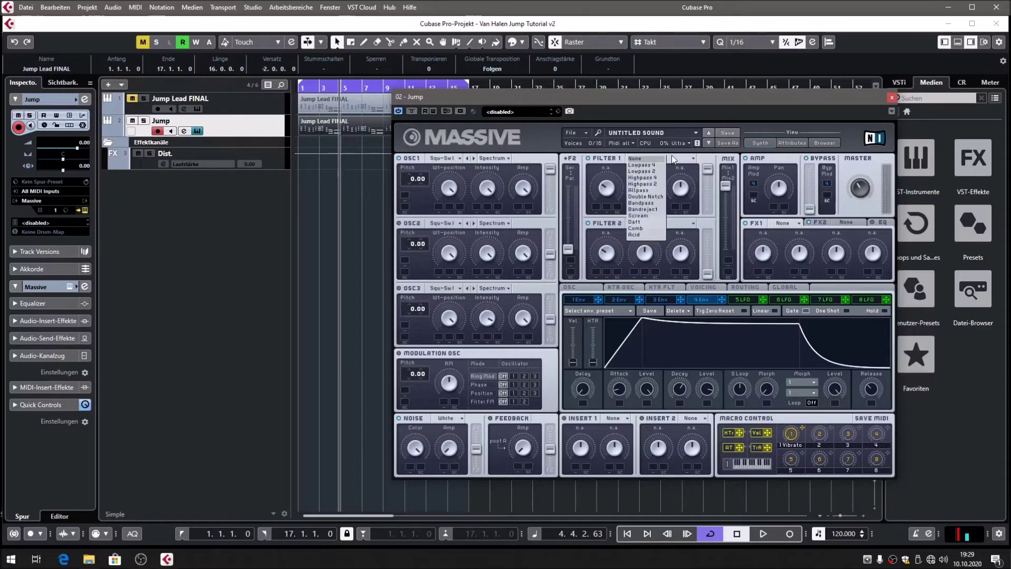
pyautogui.click(642, 167)
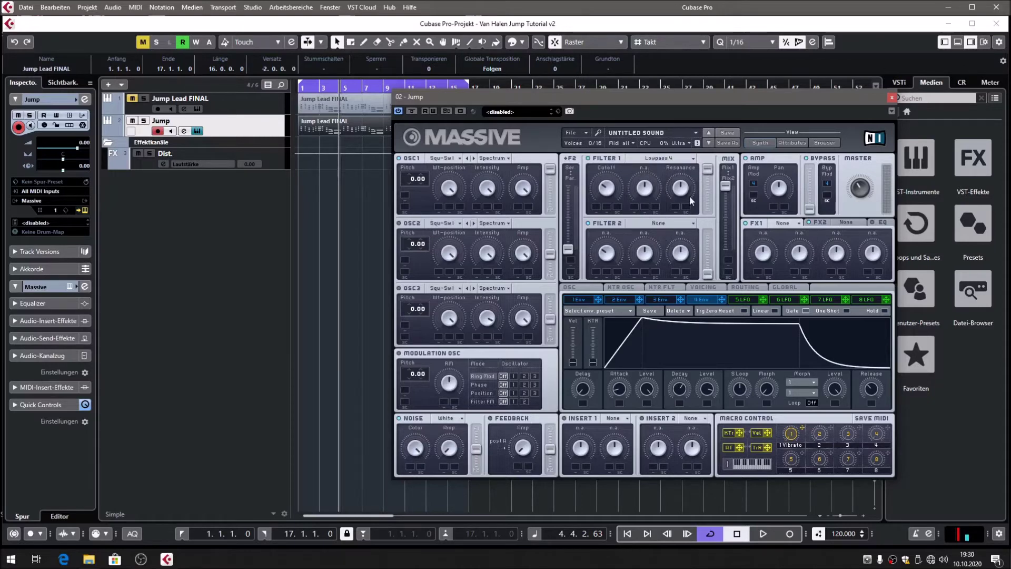
pyautogui.moveTo(689, 195); pyautogui.dragTo(682, 221)
pyautogui.moveTo(567, 255)
pyautogui.mouseDown()
pyautogui.moveTo(569, 188)
pyautogui.moveTo(568, 249)
pyautogui.mouseUp()
# Step: Play the lead twice to audition it, then show the 1 Env settings
pyautogui.press('space')
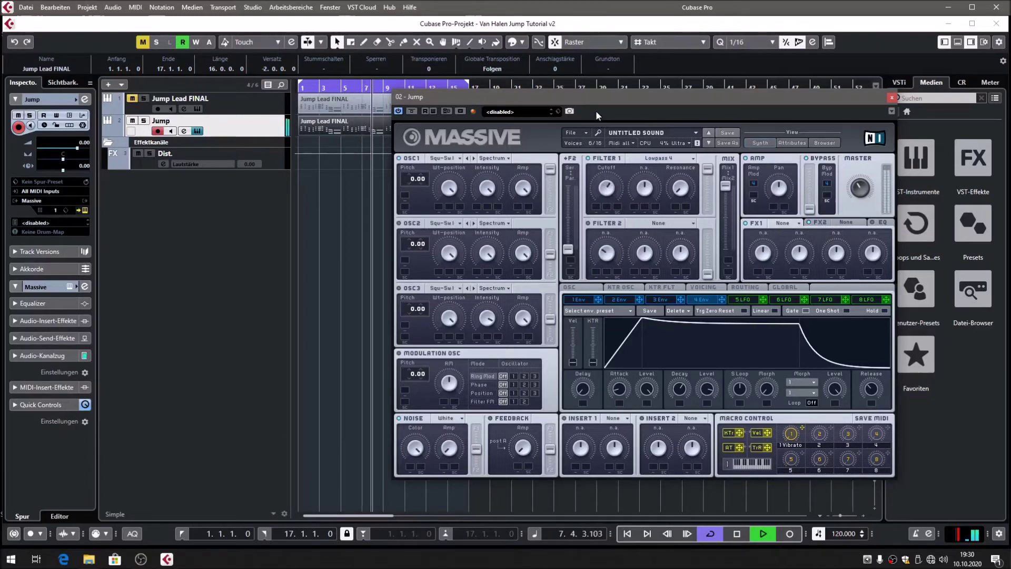
pyautogui.press('space')
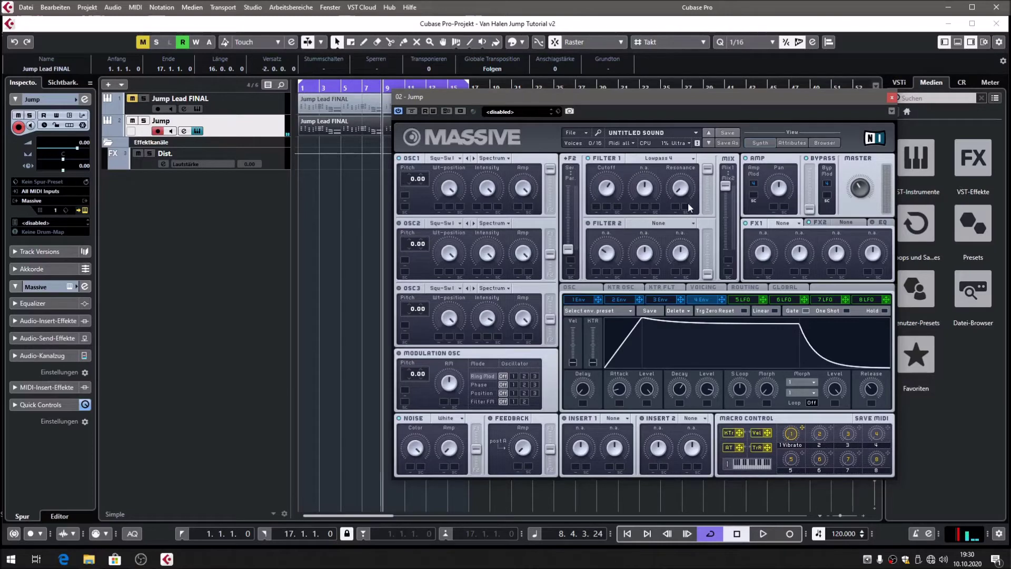
pyautogui.press('space')
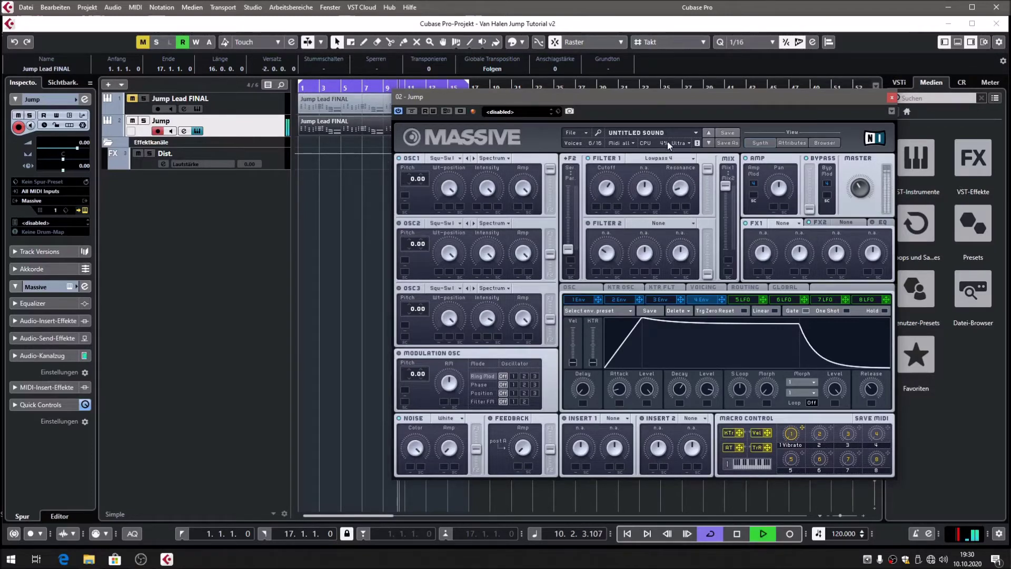
pyautogui.press('space')
pyautogui.click(597, 301)
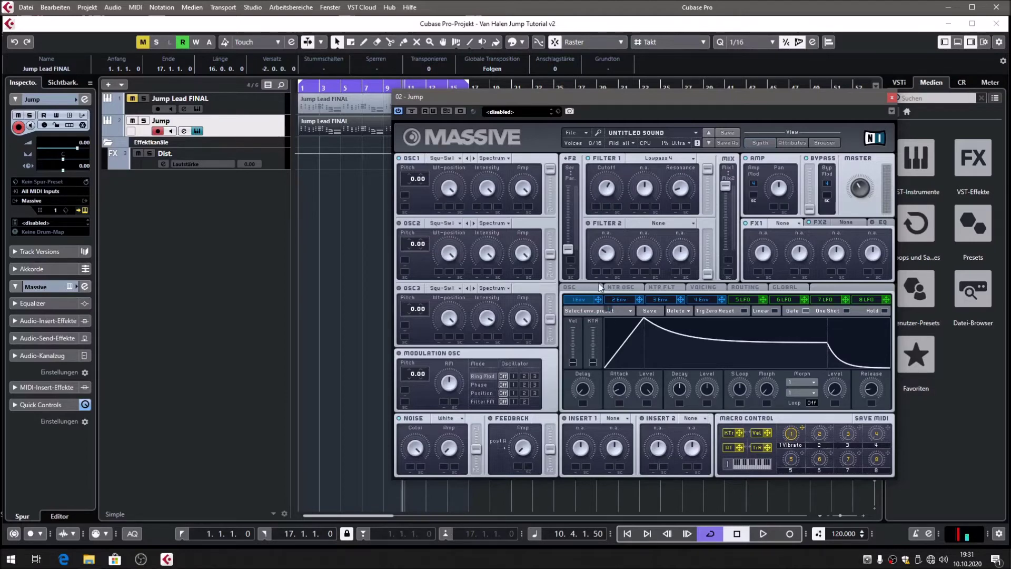
# Step: Audition the sound, then drag the 1 Env attack knob up for a slower swell
pyautogui.press('space')
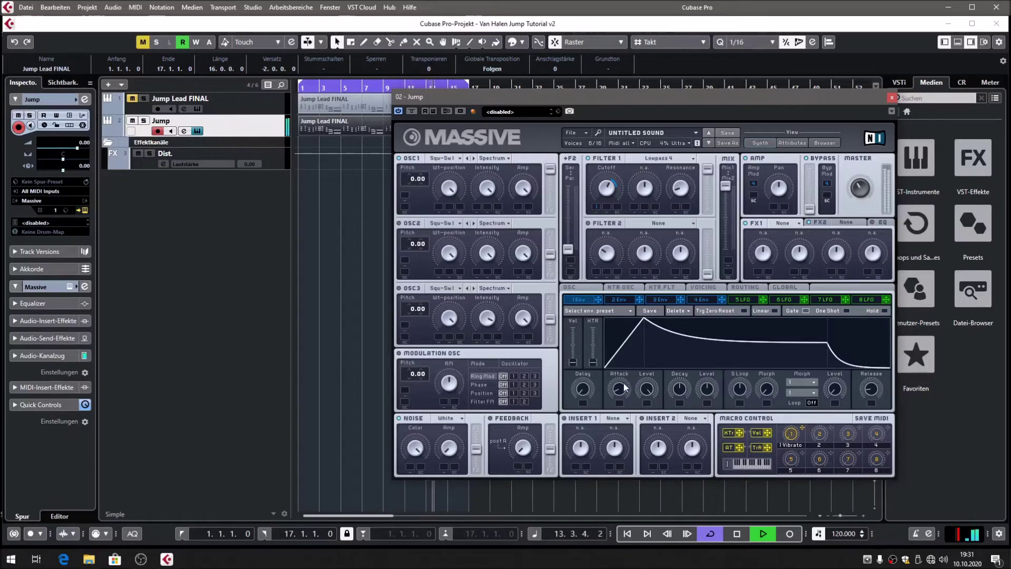
pyautogui.press('space')
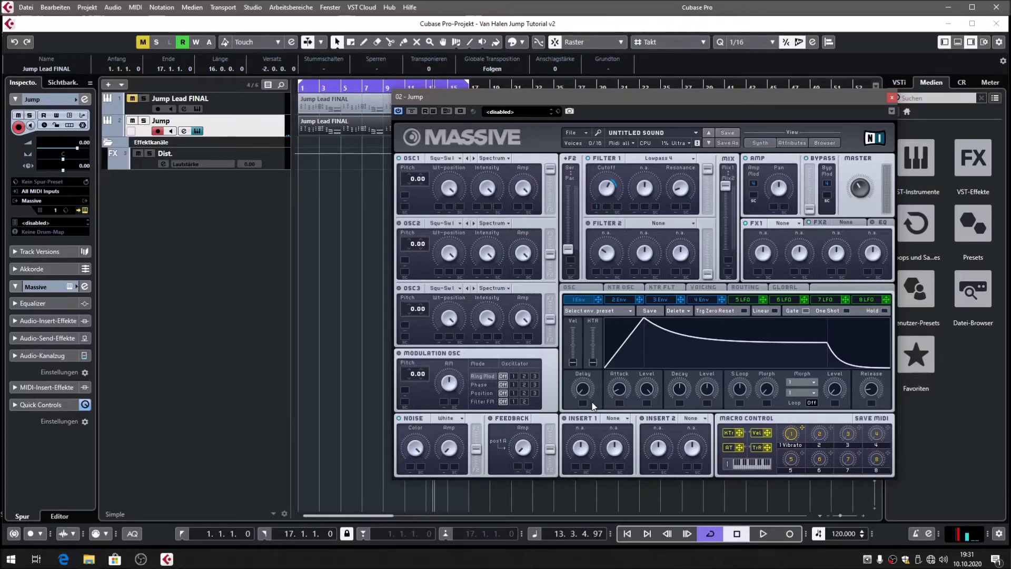
pyautogui.click(703, 302)
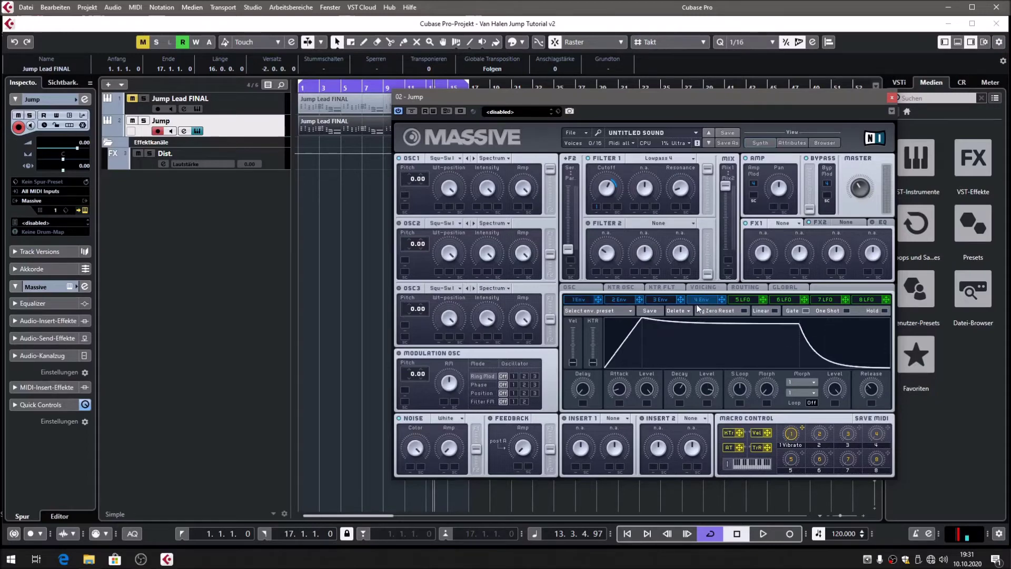
pyautogui.click(581, 300)
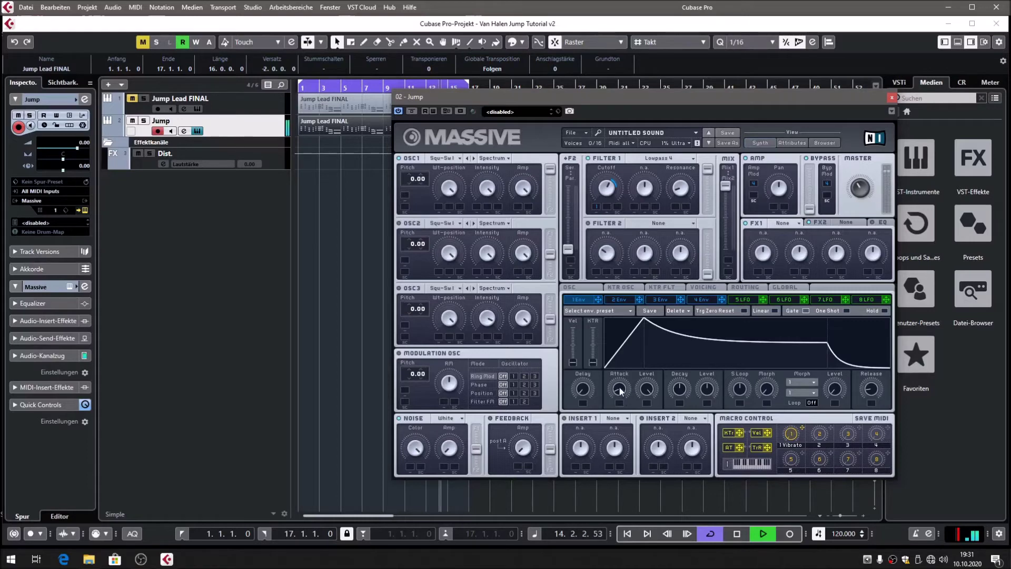
pyautogui.moveTo(622, 393); pyautogui.dragTo(599, 264)
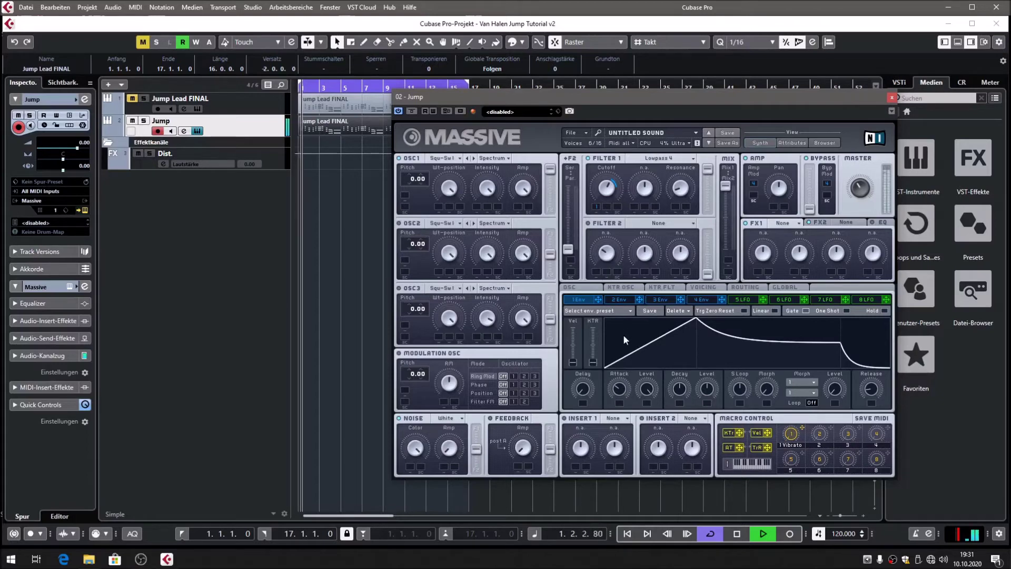
# Step: Lengthen 1 Env's decay, raise its sustain near full level, and shorten its release while auditioning
pyautogui.press('space')
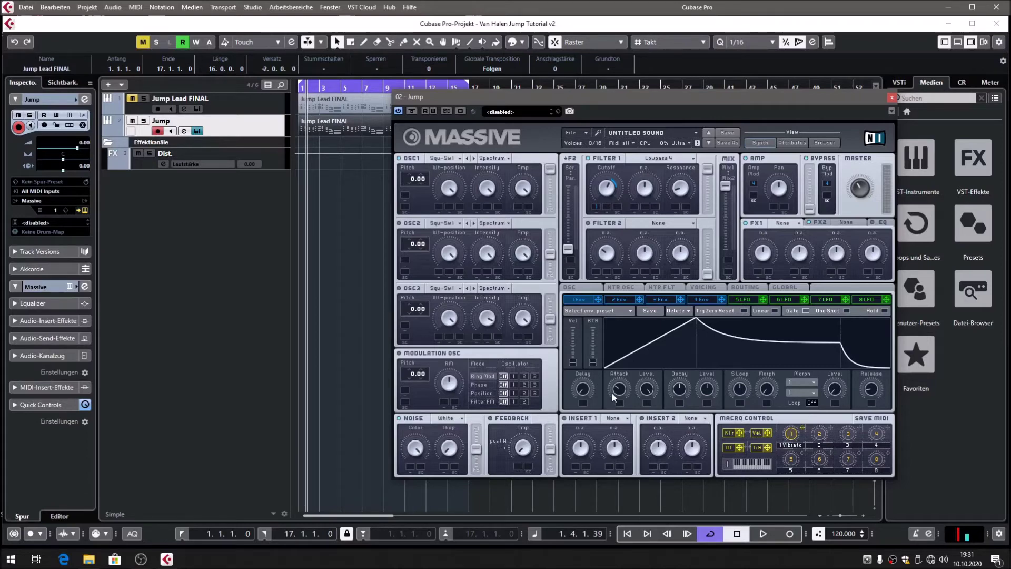
pyautogui.press('space')
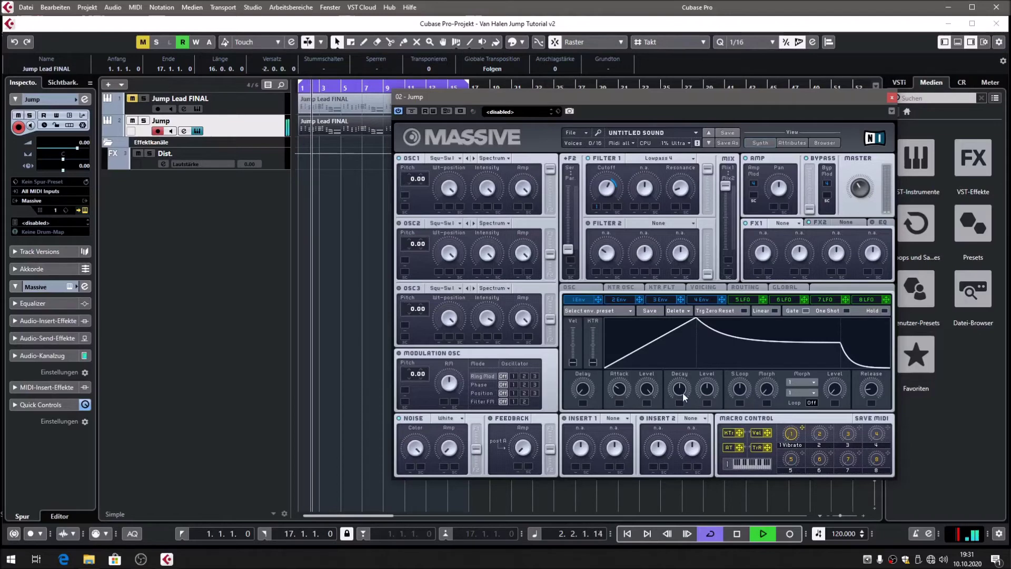
pyautogui.moveTo(682, 393); pyautogui.dragTo(659, 265)
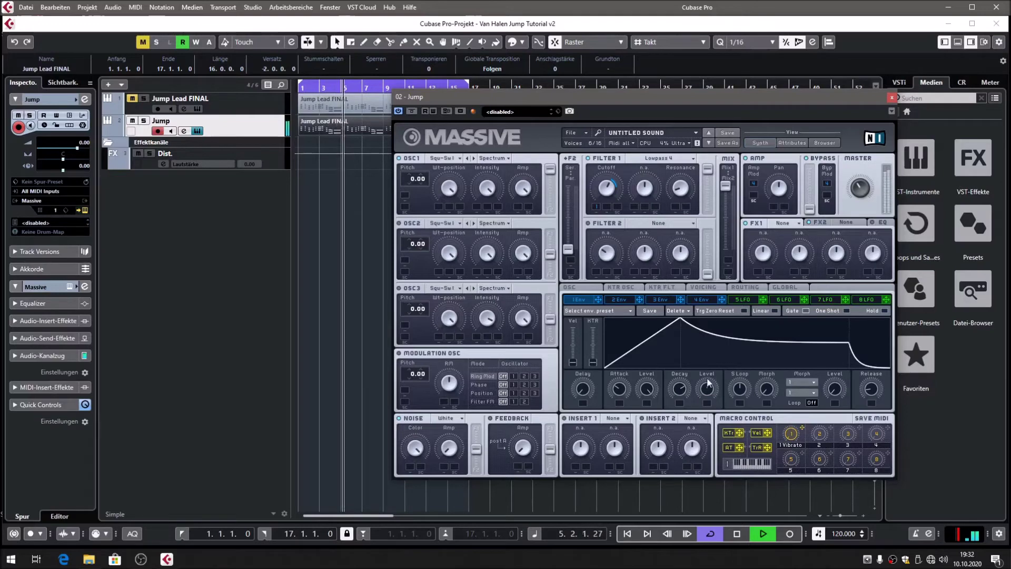
pyautogui.moveTo(707, 390); pyautogui.dragTo(690, 327)
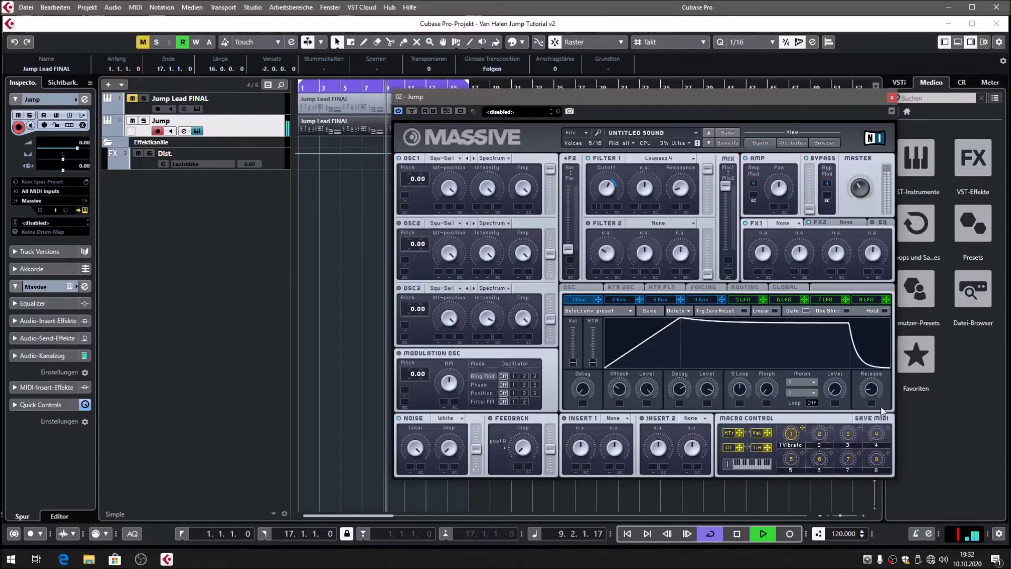
pyautogui.moveTo(870, 392); pyautogui.dragTo(874, 414)
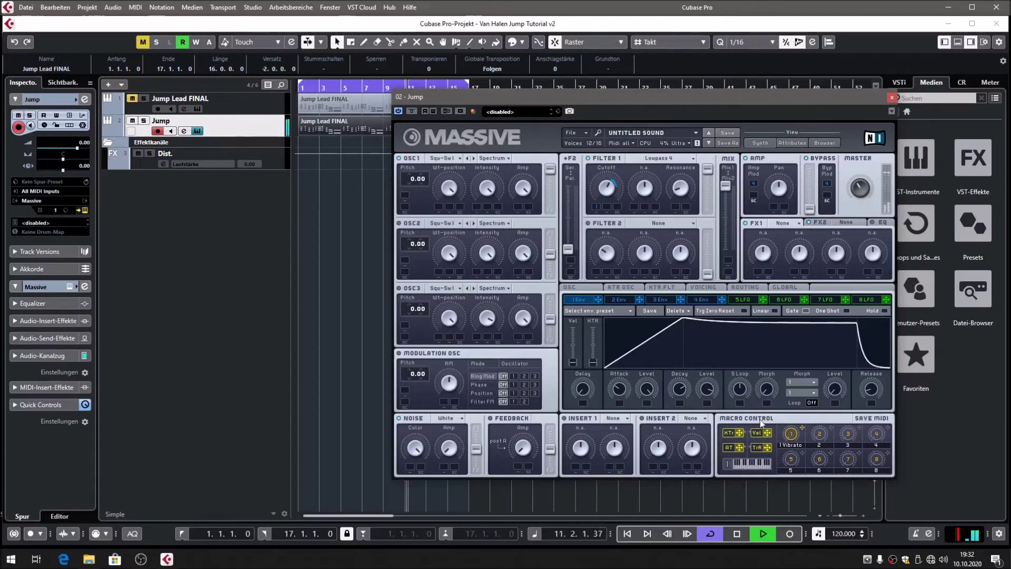
pyautogui.press('space')
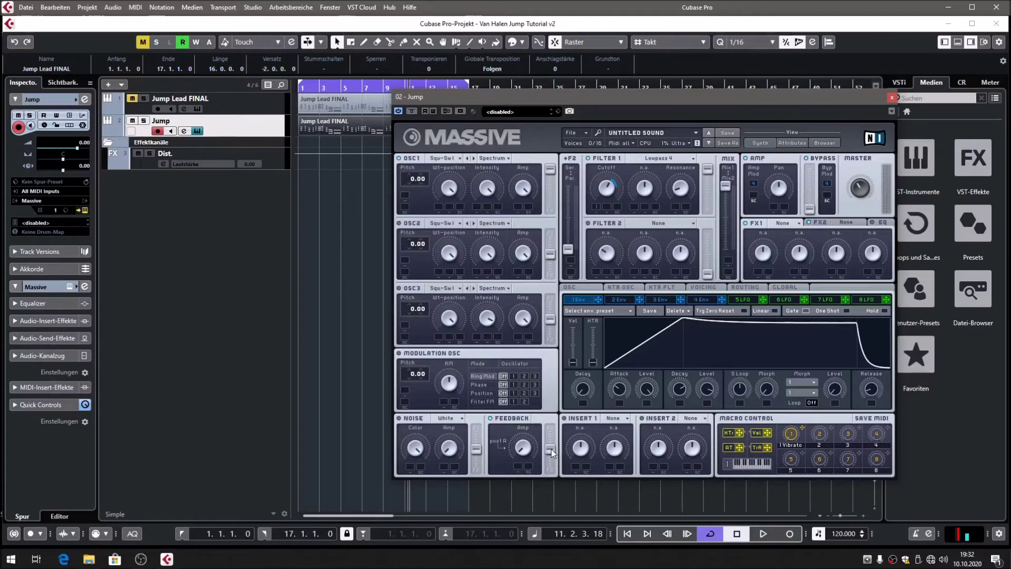
# Step: Push Massive's Feedback Amp fader up and audition the lead with the added feedback
pyautogui.moveTo(550, 448); pyautogui.dragTo(550, 425)
pyautogui.press('space')
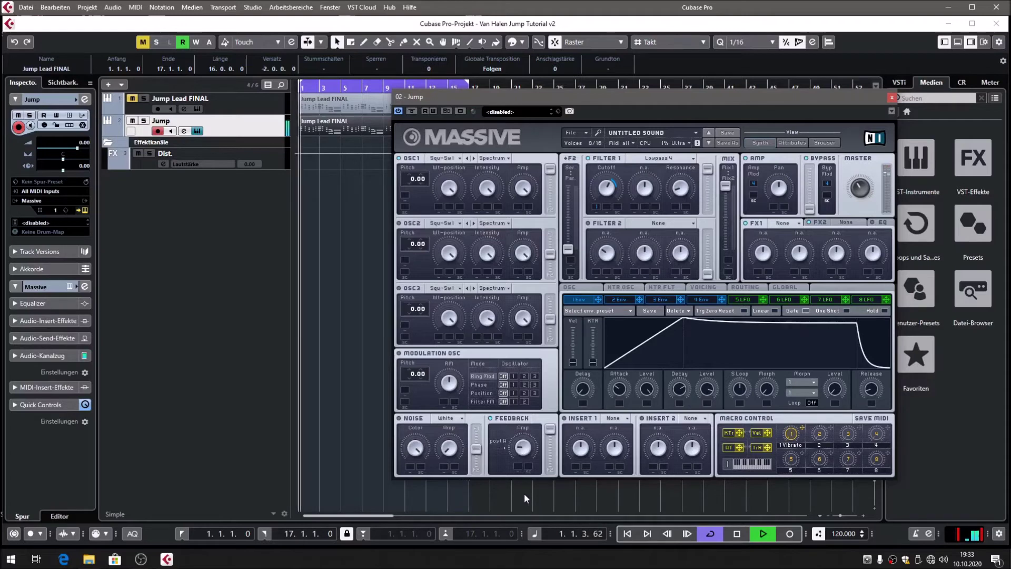
pyautogui.press('space')
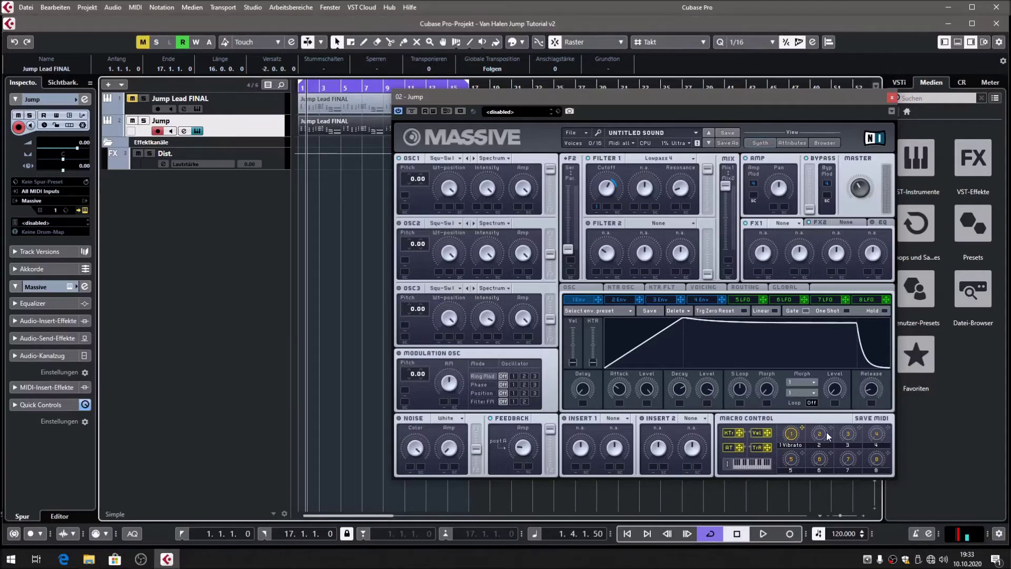
pyautogui.click(860, 188)
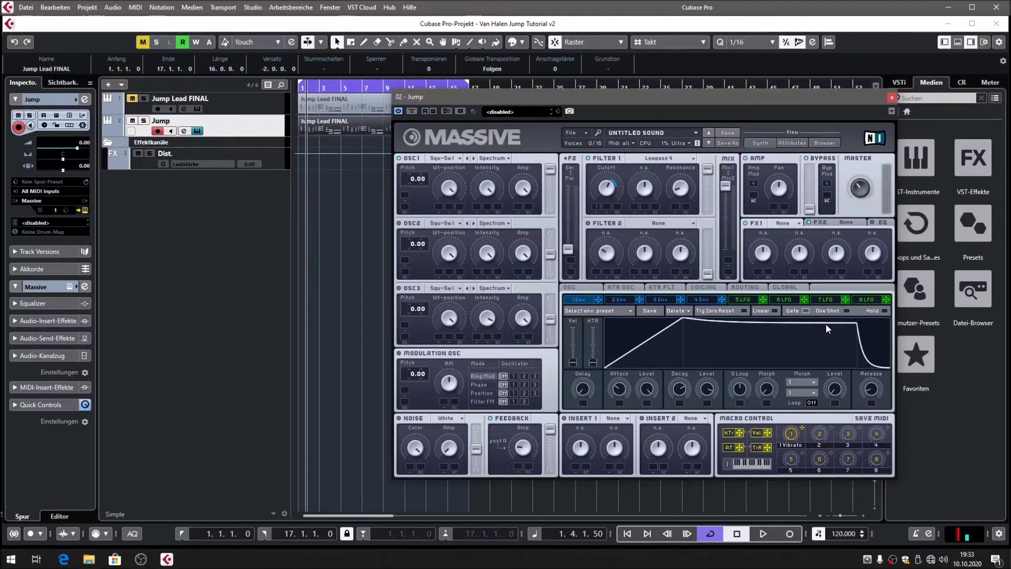
pyautogui.click(794, 224)
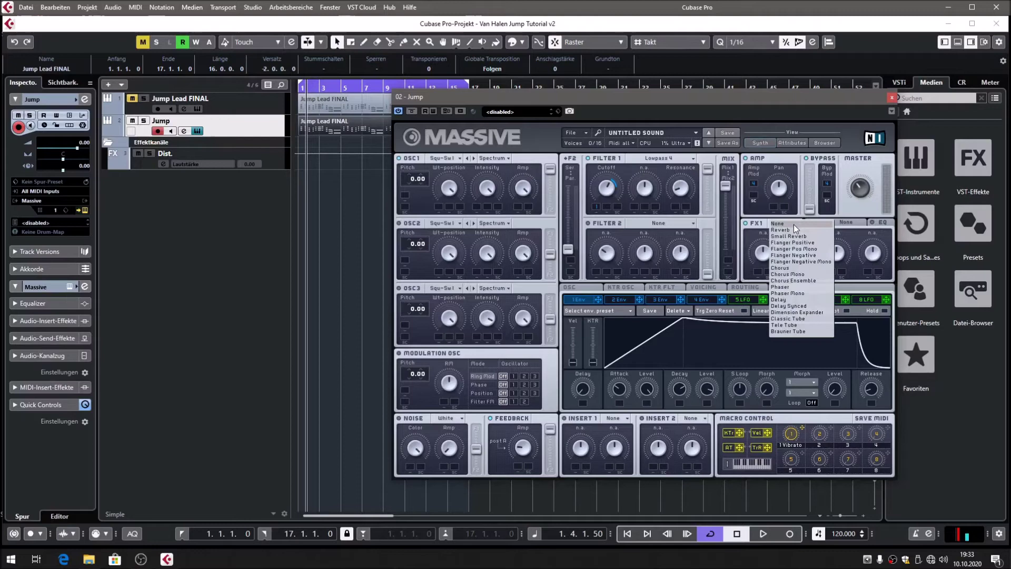
# Step: Load Classic Tube into Massive's FX1 slot, audition it, and adjust its Dry/Wet mix
pyautogui.click(790, 318)
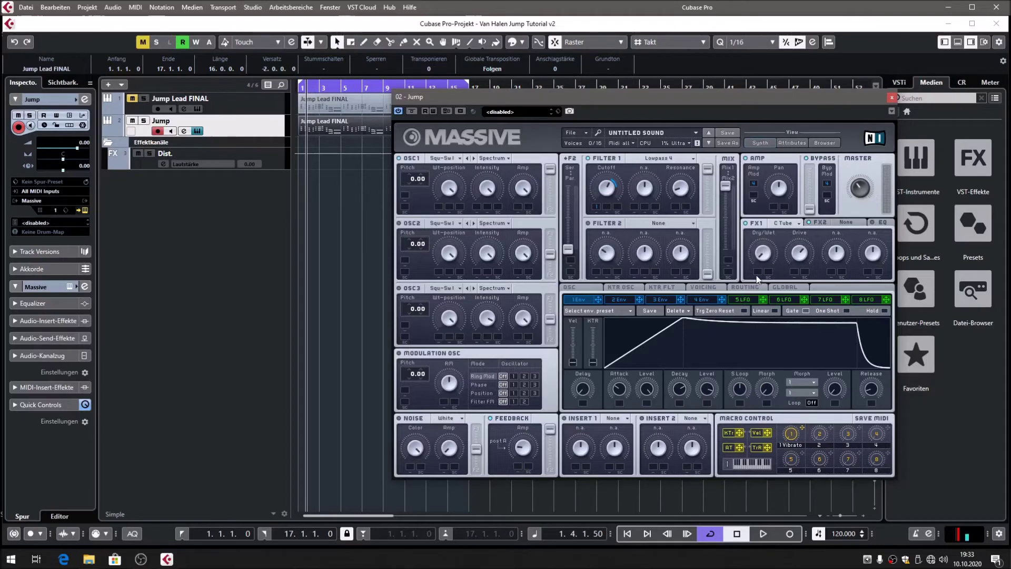
pyautogui.press('space')
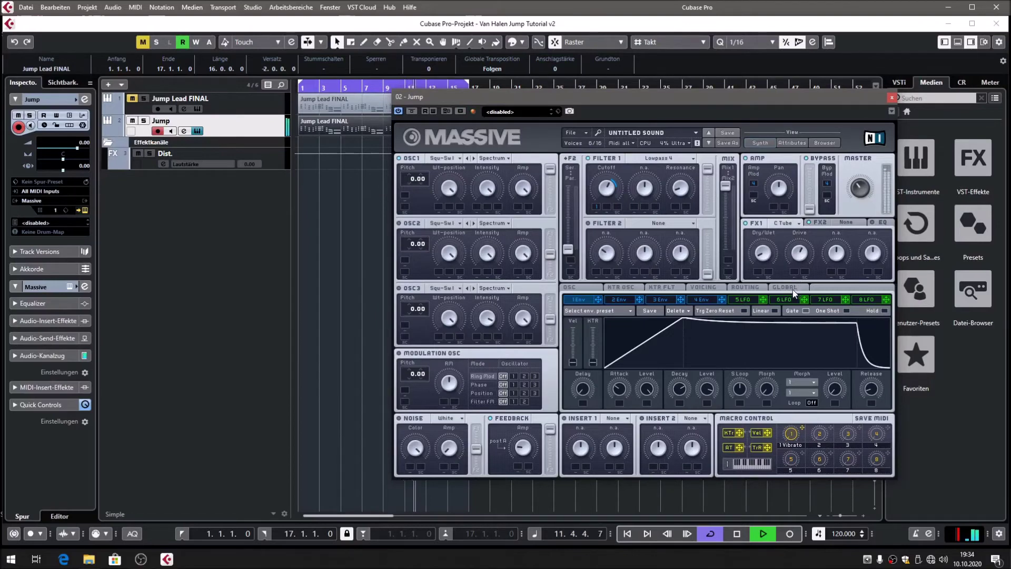
pyautogui.press('space')
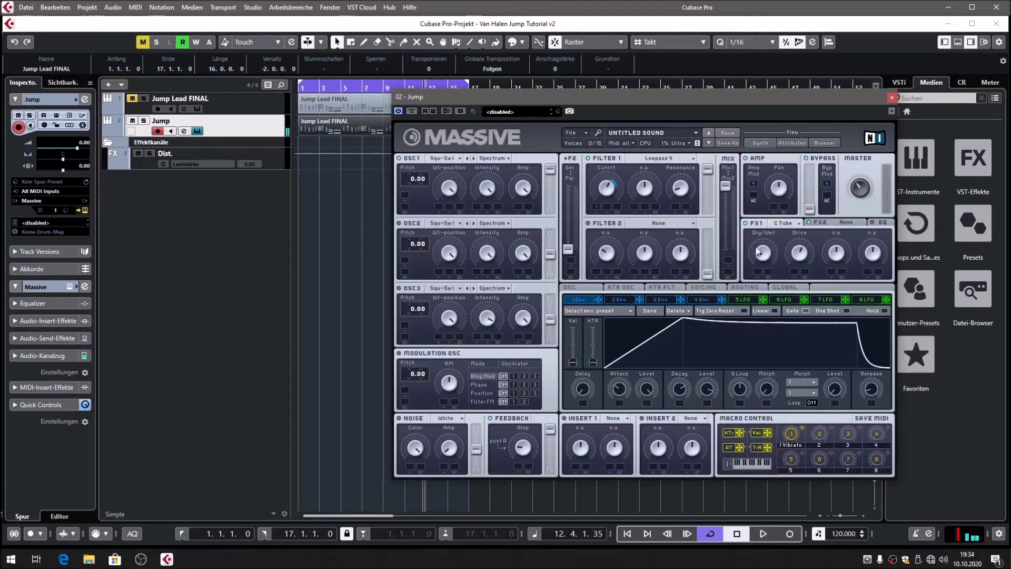
pyautogui.moveTo(756, 251); pyautogui.dragTo(760, 265)
pyautogui.click(845, 224)
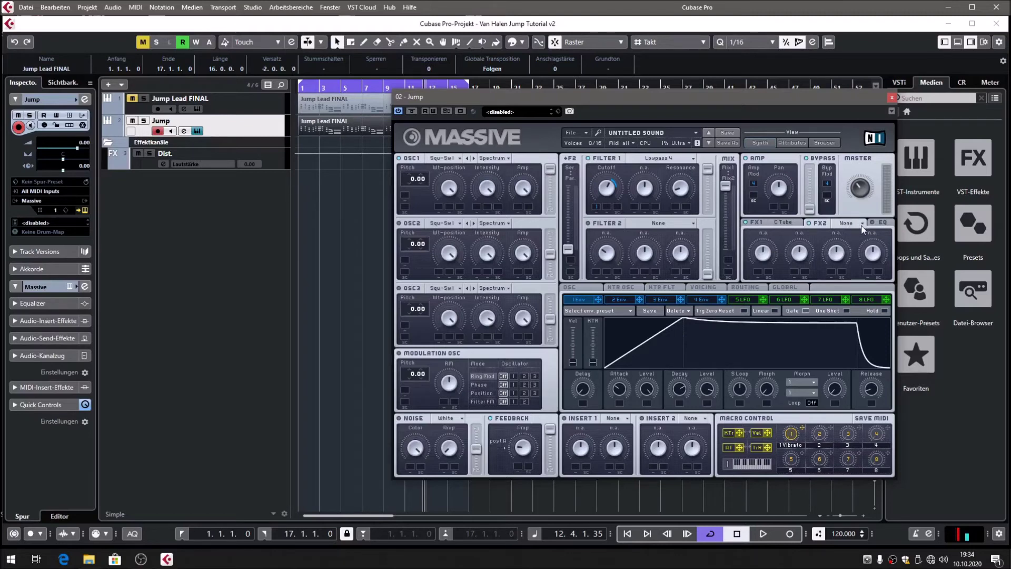
# Step: Load Reverb into FX2, lowering its Dry/Wet mix and enlarging its Size slightly during playback
pyautogui.click(861, 225)
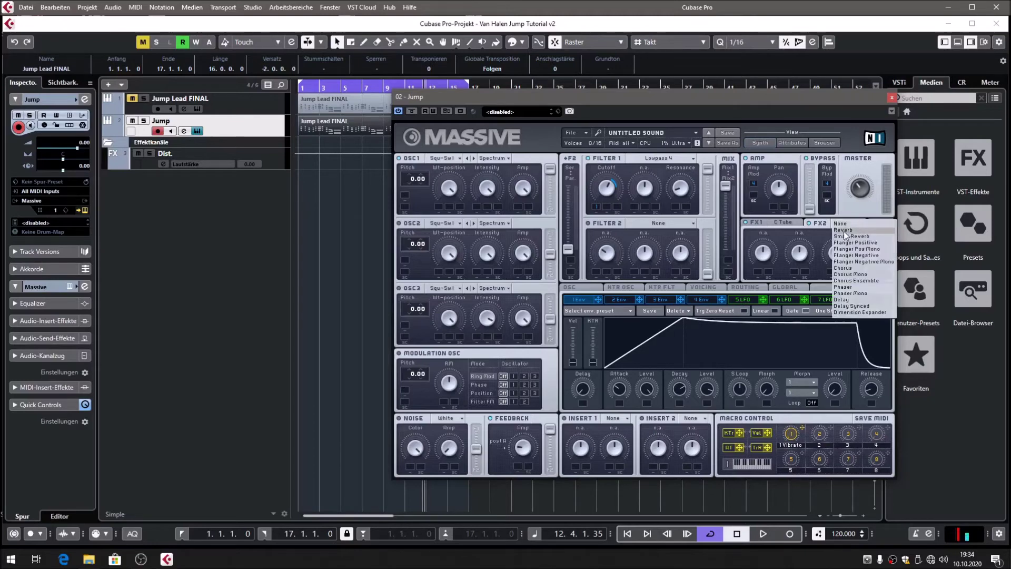
pyautogui.click(844, 230)
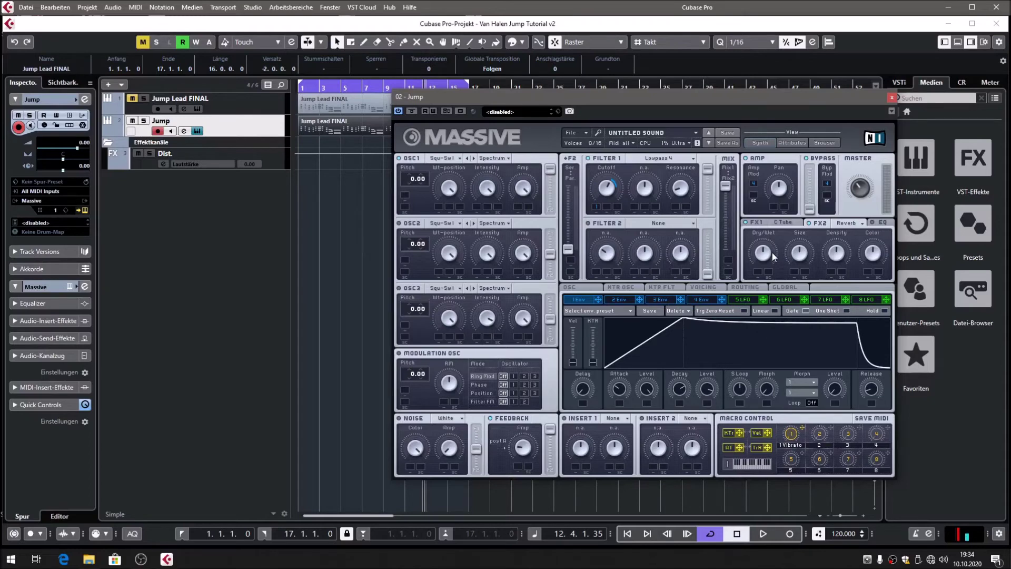
pyautogui.press('space')
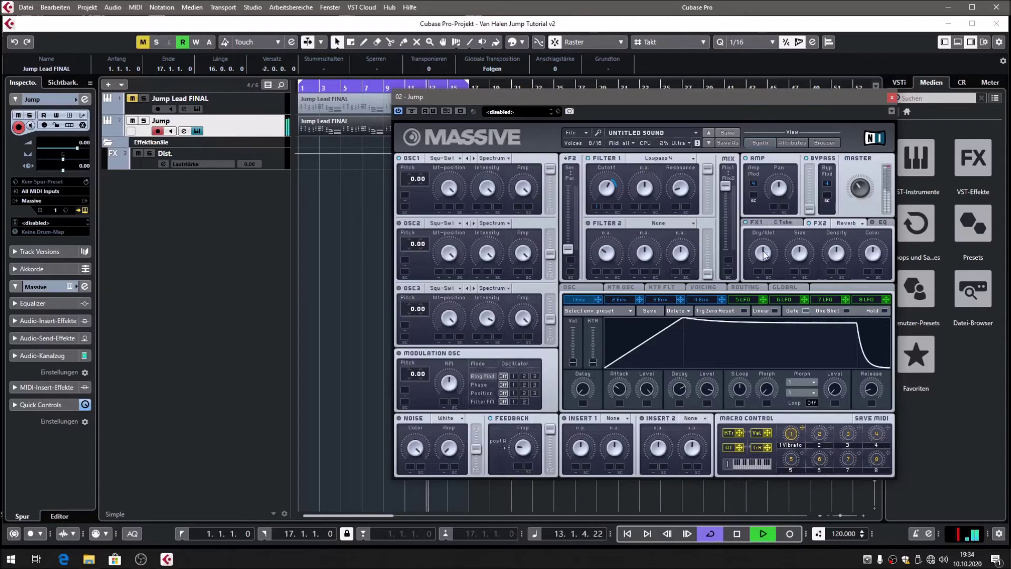
pyautogui.moveTo(764, 255); pyautogui.dragTo(760, 284)
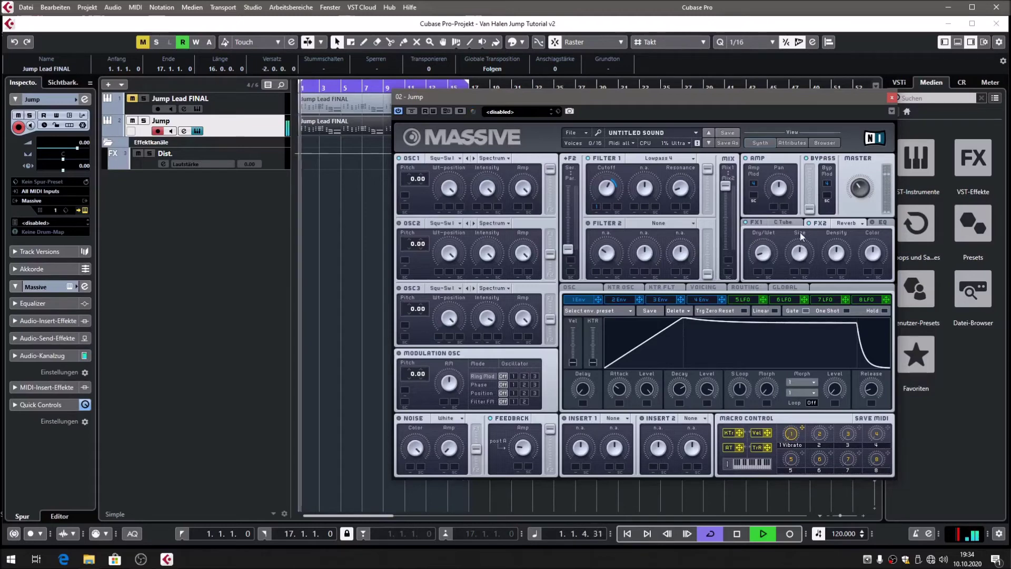
pyautogui.moveTo(800, 233); pyautogui.dragTo(798, 174)
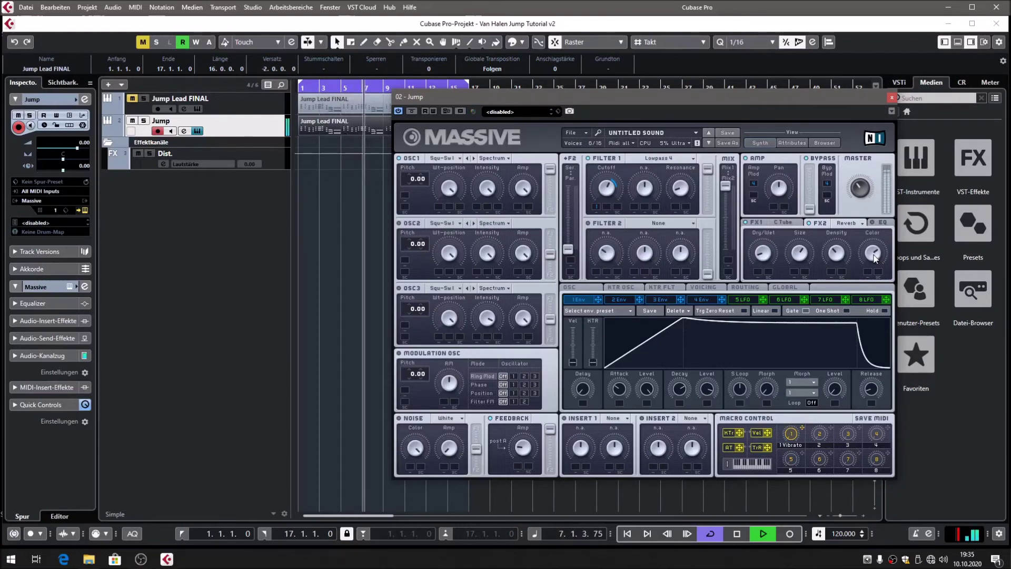
pyautogui.press('space')
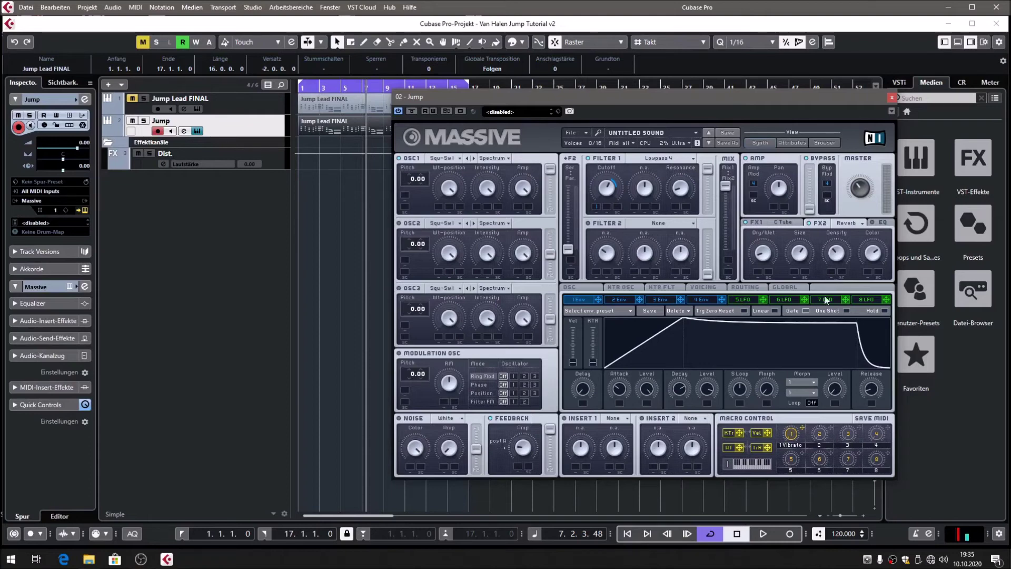
# Step: Assign LFO 5 to OSC1's wavetable position, audition the lead, and close Massive
pyautogui.click(742, 299)
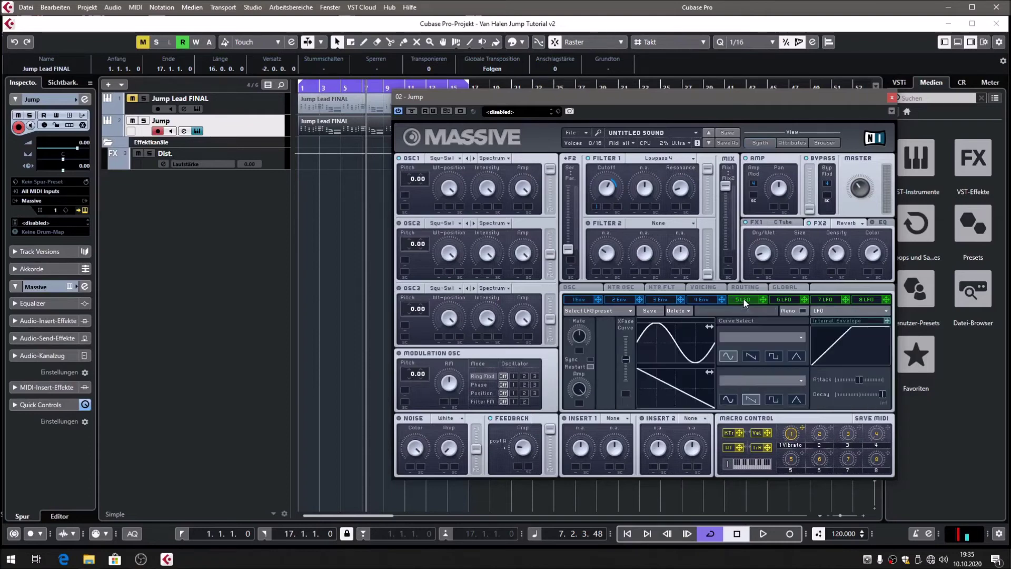
pyautogui.moveTo(762, 299); pyautogui.dragTo(416, 140)
pyautogui.press('space')
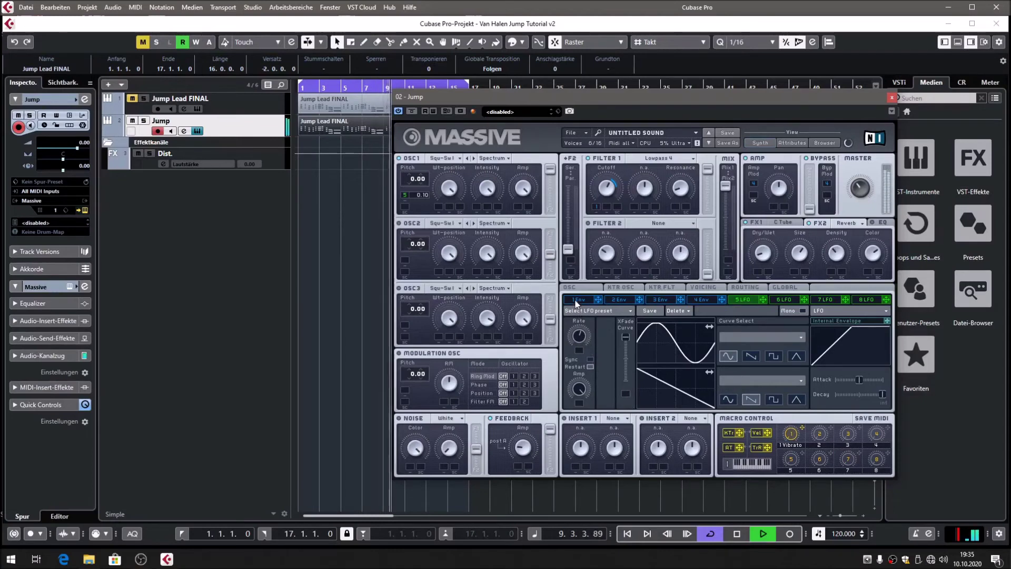
pyautogui.press('space')
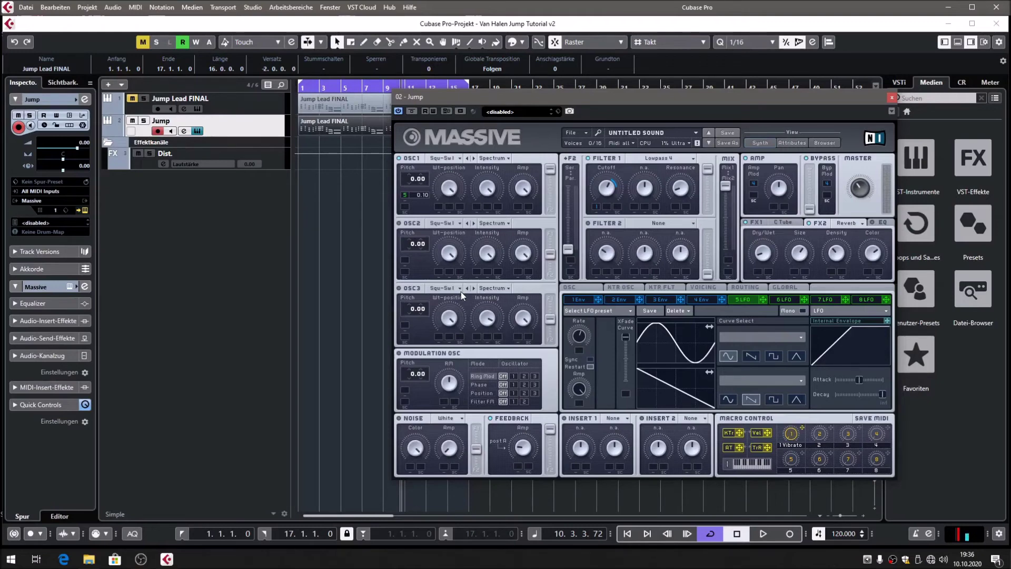
pyautogui.click(892, 98)
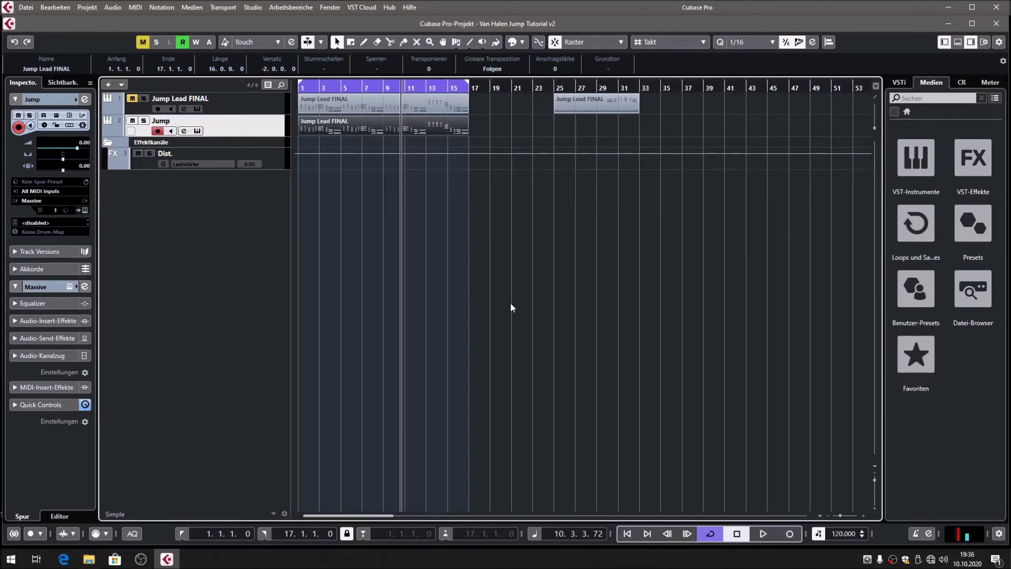
# Step: Move Magneto II and RC 48 into the Jump channel's insert slots 1 and 2
pyautogui.press('F3')
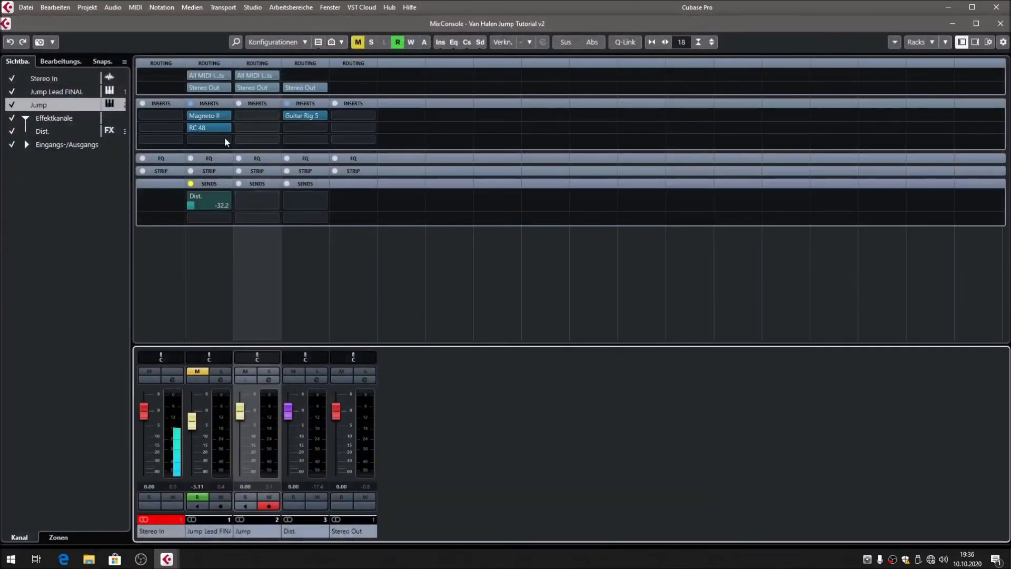
pyautogui.moveTo(213, 116); pyautogui.dragTo(251, 115)
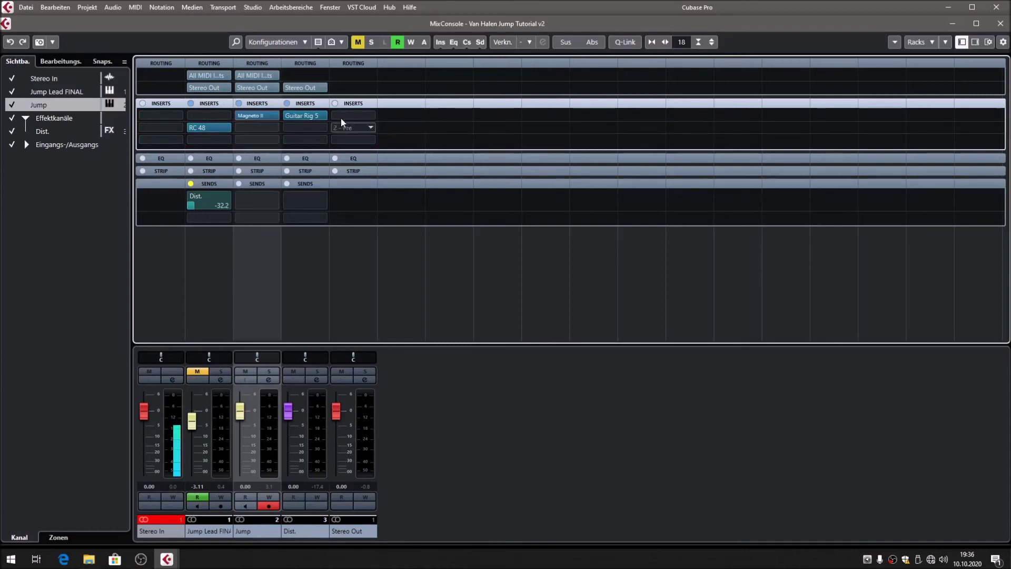
pyautogui.click(251, 117)
pyautogui.moveTo(768, 327); pyautogui.dragTo(544, 200)
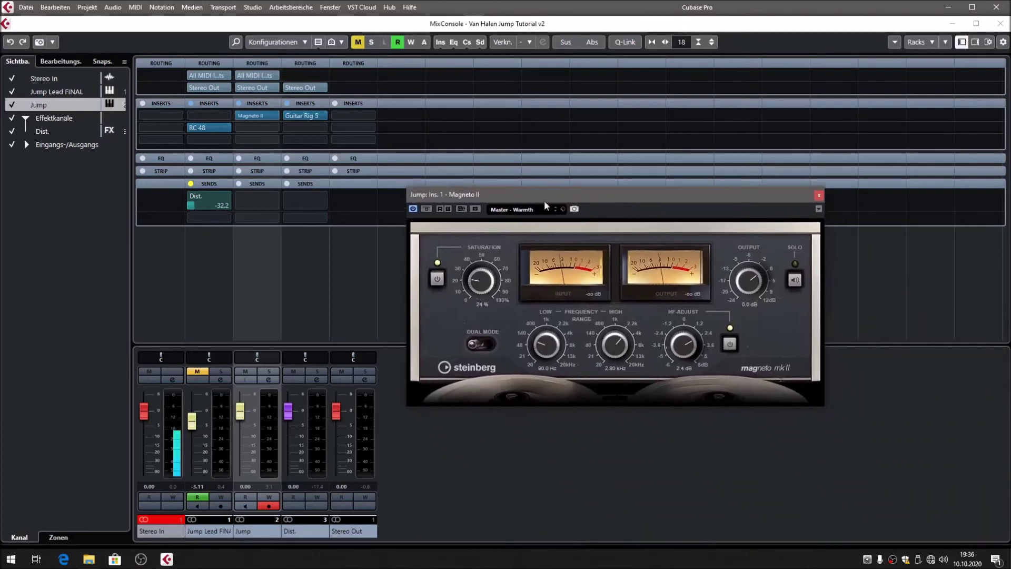
pyautogui.click(818, 195)
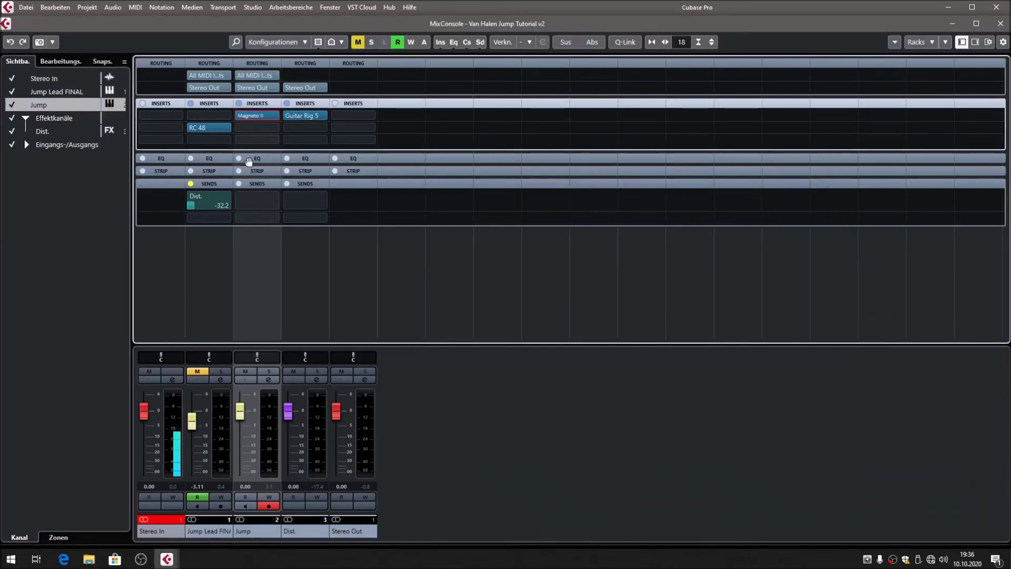
pyautogui.moveTo(214, 126); pyautogui.dragTo(255, 127)
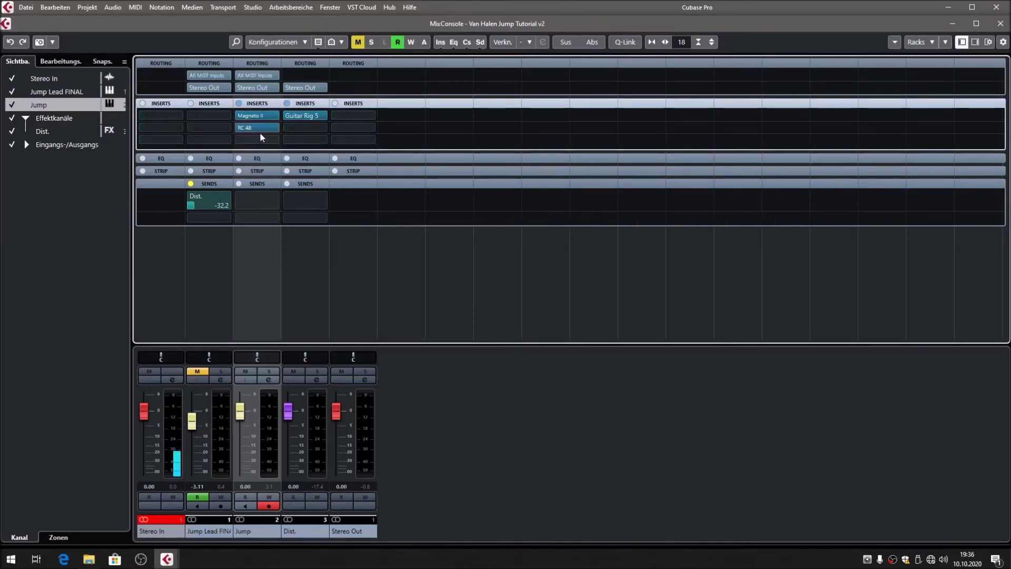
pyautogui.press('F3')
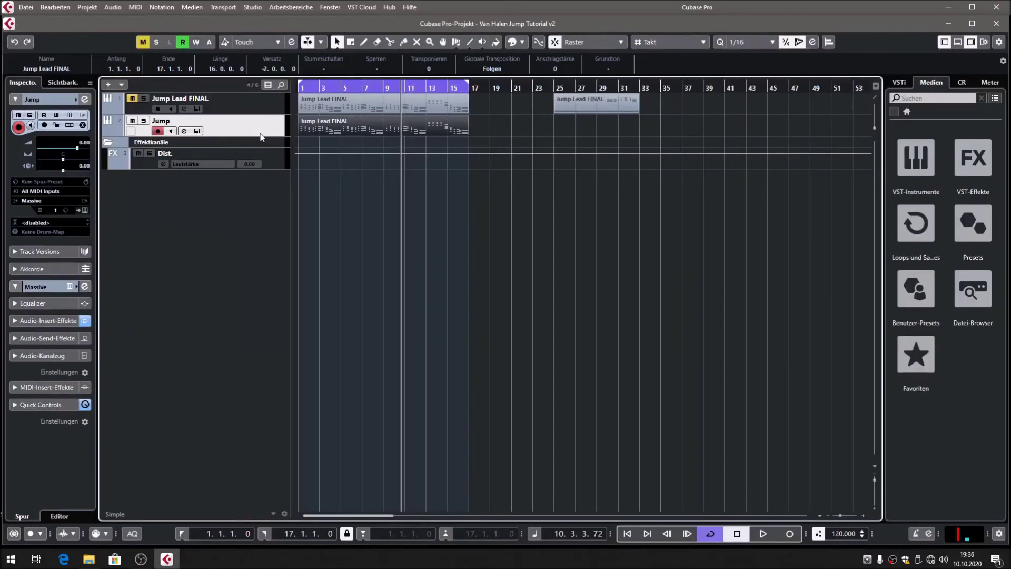
# Step: Reopen the Jump track's Massive to check the FX2 reverb, then close it
pyautogui.click(82, 210)
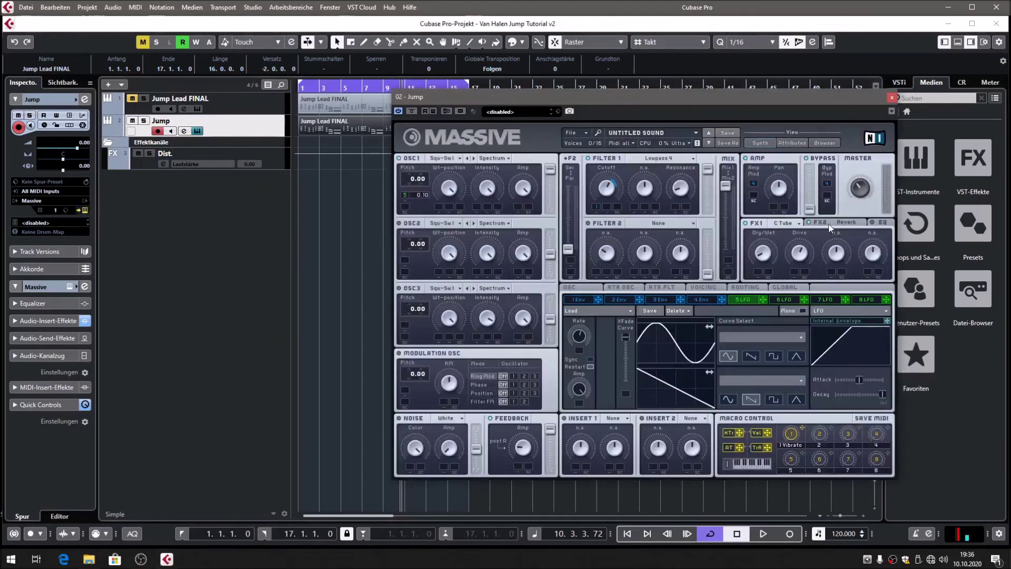
pyautogui.click(820, 224)
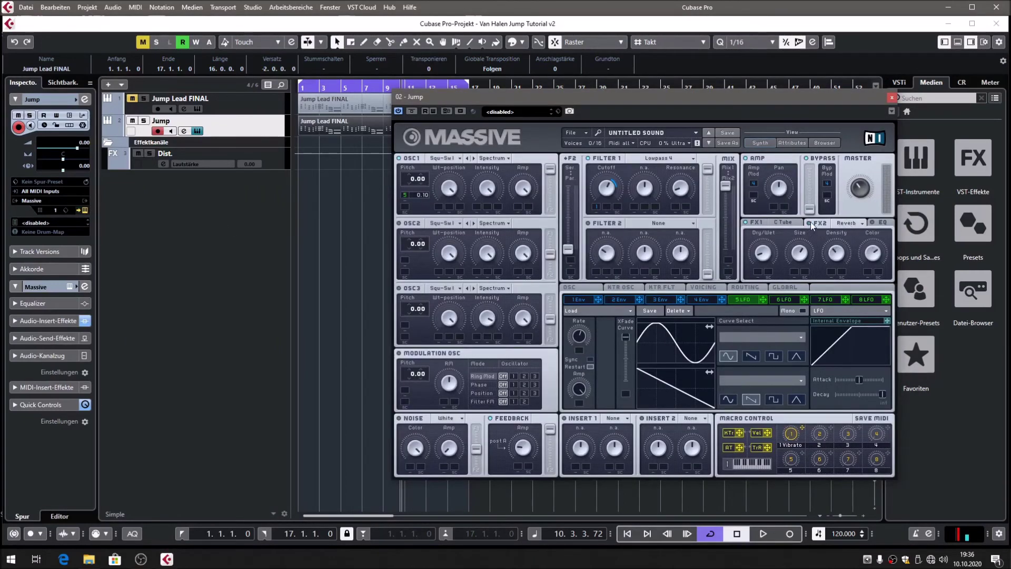
pyautogui.click(891, 98)
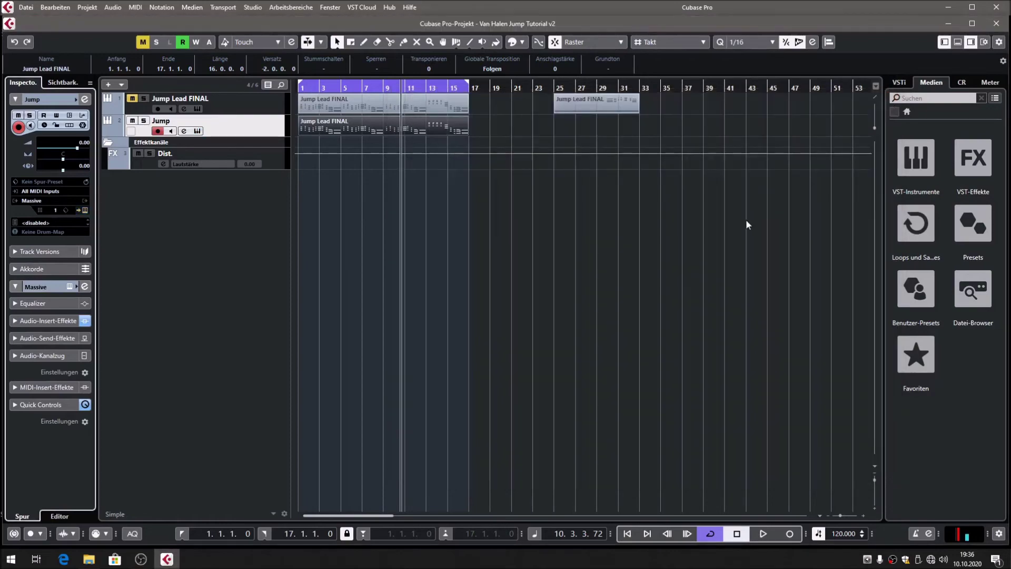
# Step: Set the Jump channel's RC 48 Mix to 26.7 % in the MixConsole
pyautogui.press('F3')
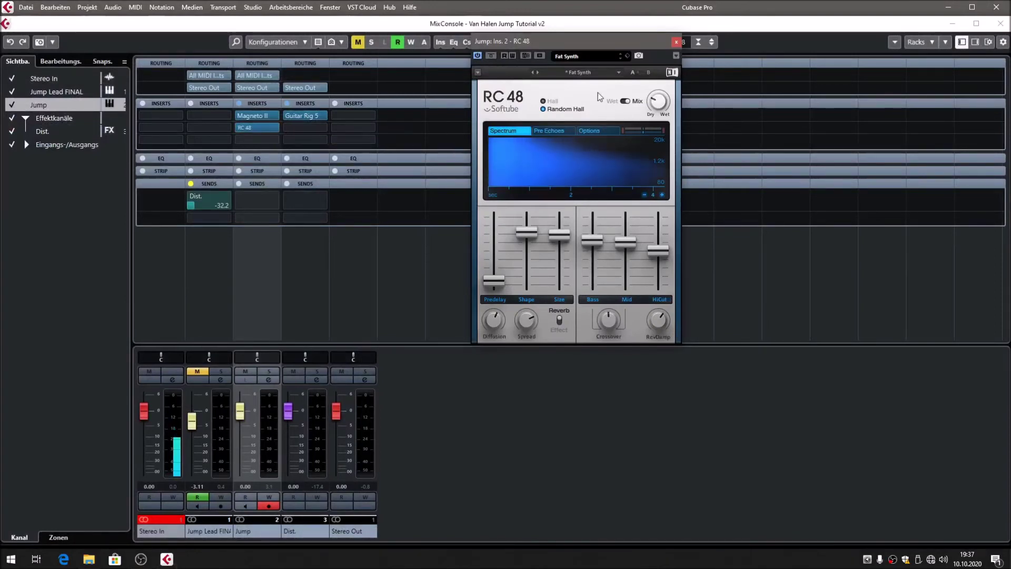
pyautogui.moveTo(581, 45); pyautogui.dragTo(534, 84)
pyautogui.moveTo(601, 139); pyautogui.dragTo(603, 145)
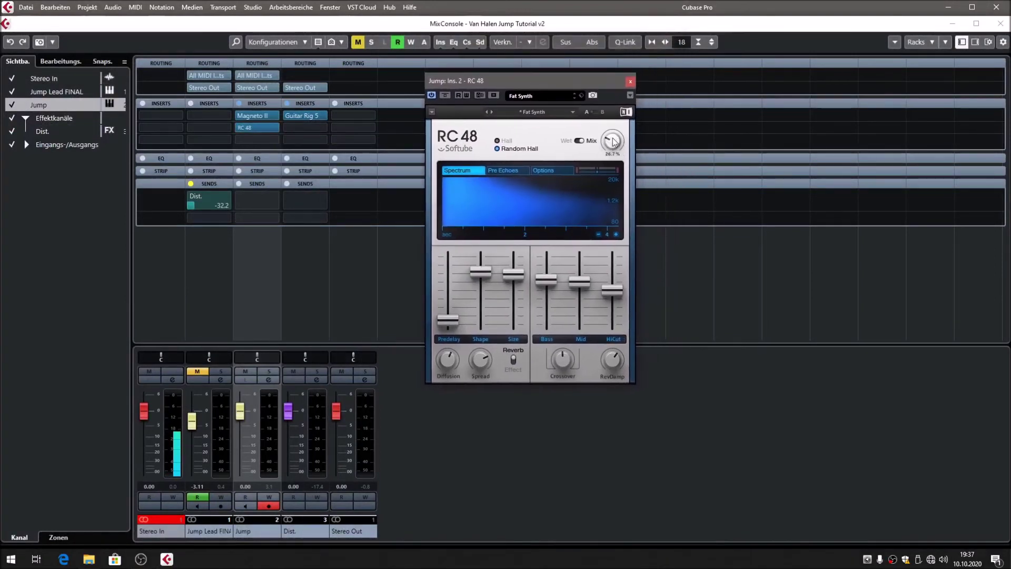
pyautogui.click(630, 81)
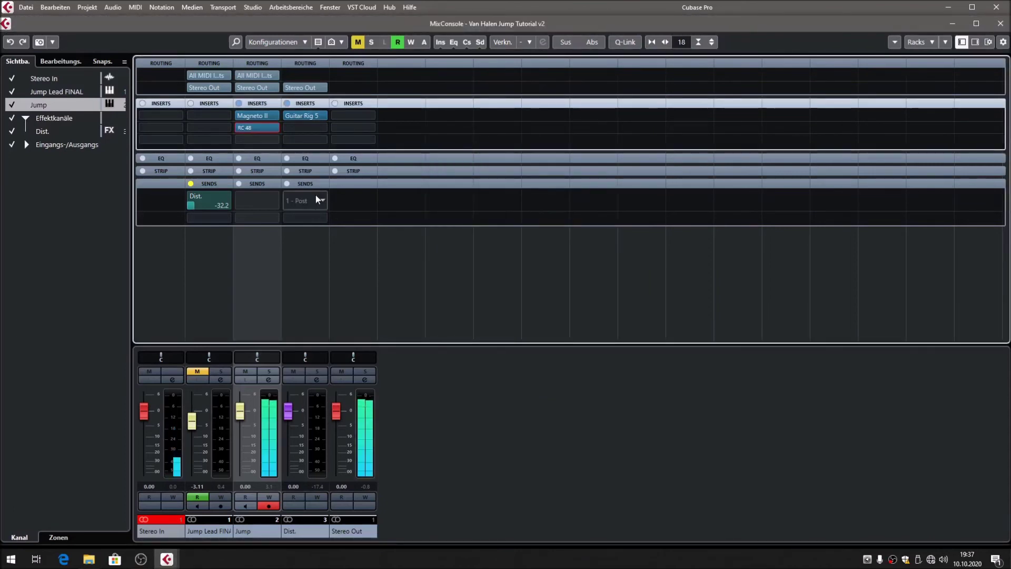
# Step: Pull the Jump channel fader down to -2.72 and close the MixConsole
pyautogui.moveTo(243, 419); pyautogui.dragTo(242, 437)
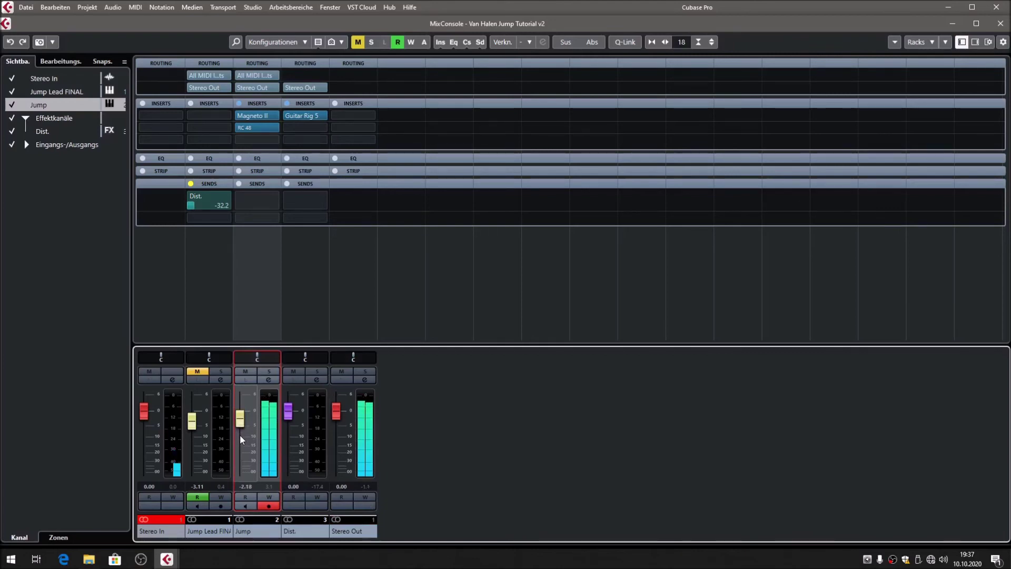
pyautogui.moveTo(242, 424); pyautogui.dragTo(243, 439)
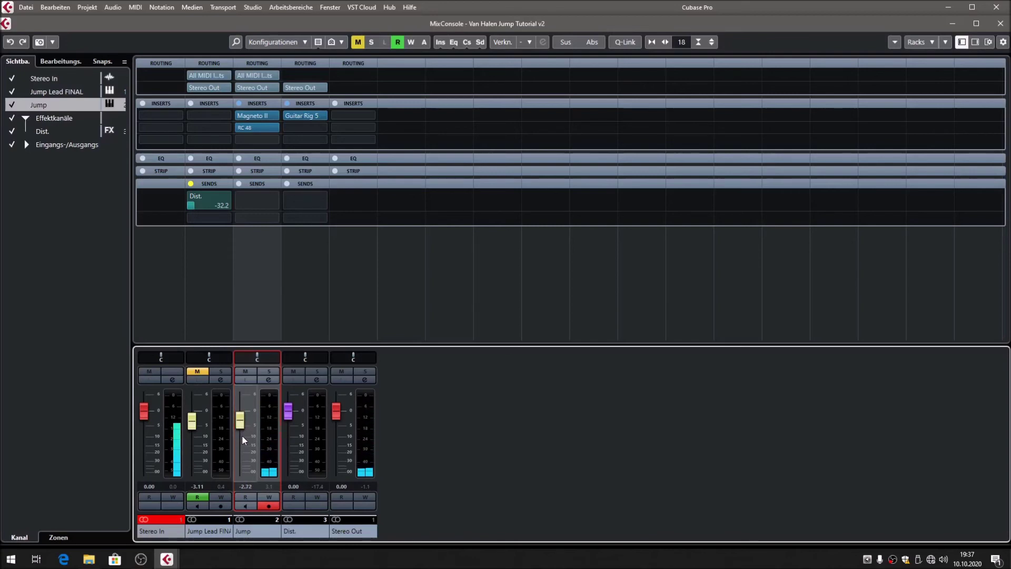
pyautogui.press('F3')
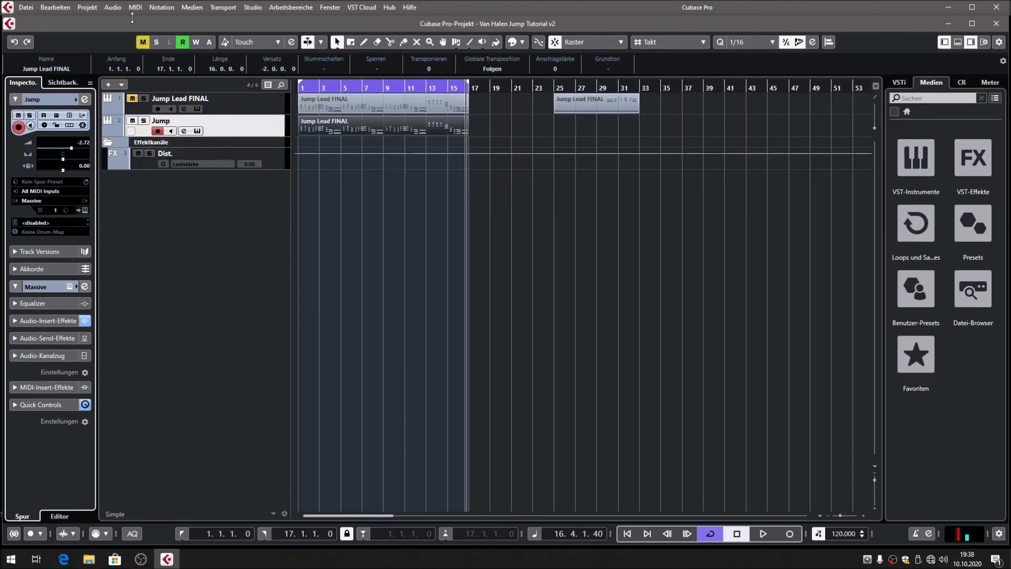
# Step: Open the Dist. channel's Guitar Rig 5 insert, showing the 1993 Hot Solo Rig preset
pyautogui.click(87, 7)
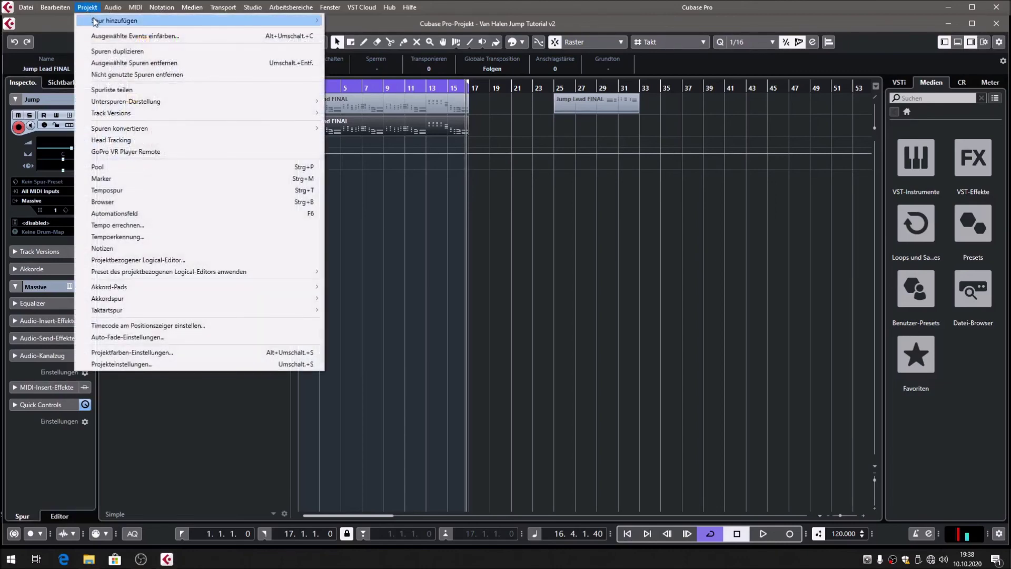
pyautogui.moveTo(108, 21)
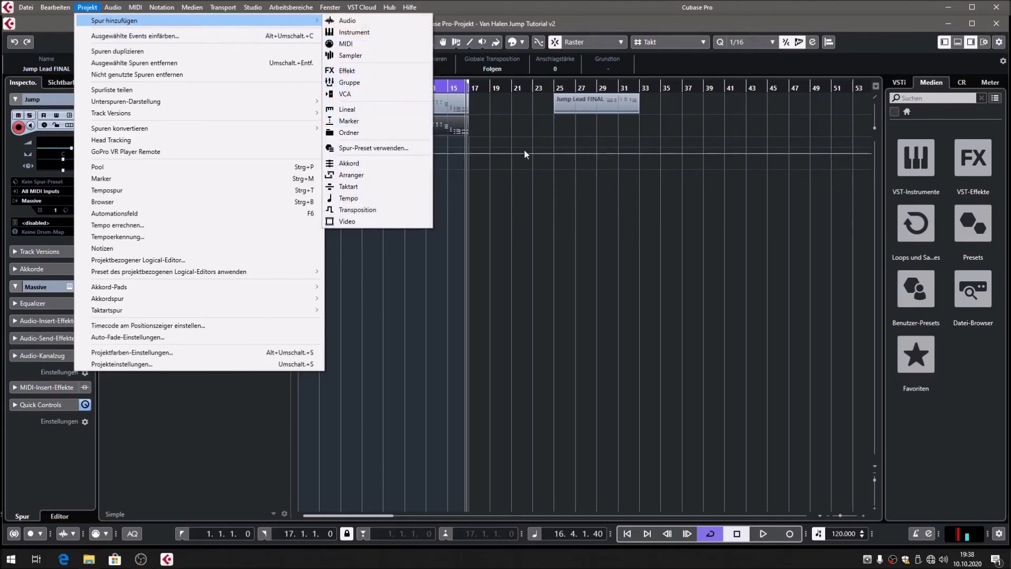
pyautogui.click(564, 214)
pyautogui.press('F3')
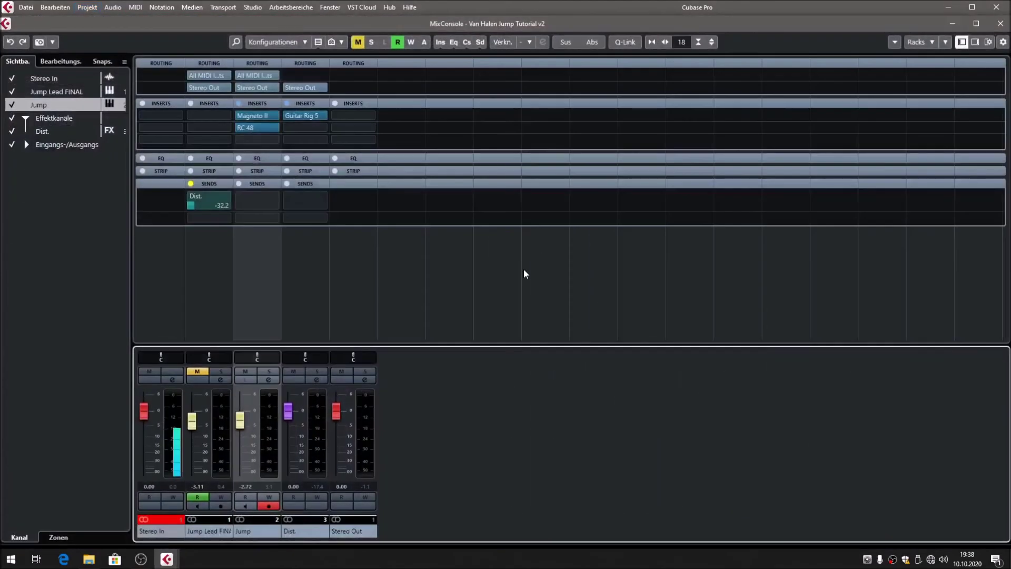
pyautogui.keyDown('alt'); pyautogui.click(297, 116); pyautogui.keyUp('alt')
pyautogui.click(298, 116)
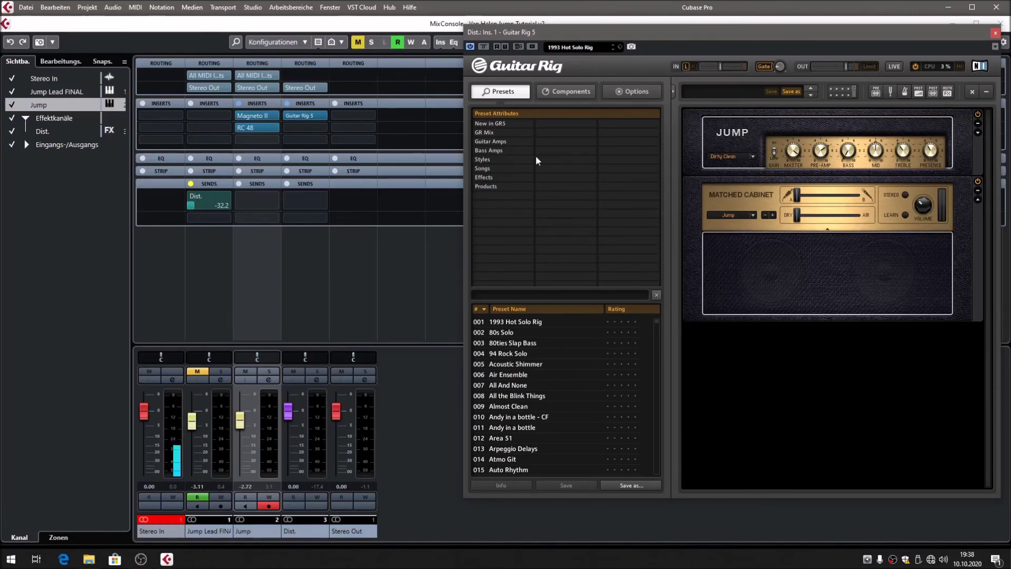
# Step: Add a Jump send to the Dist. channel, activate it, and set its level to -33.2 dB
pyautogui.click(995, 33)
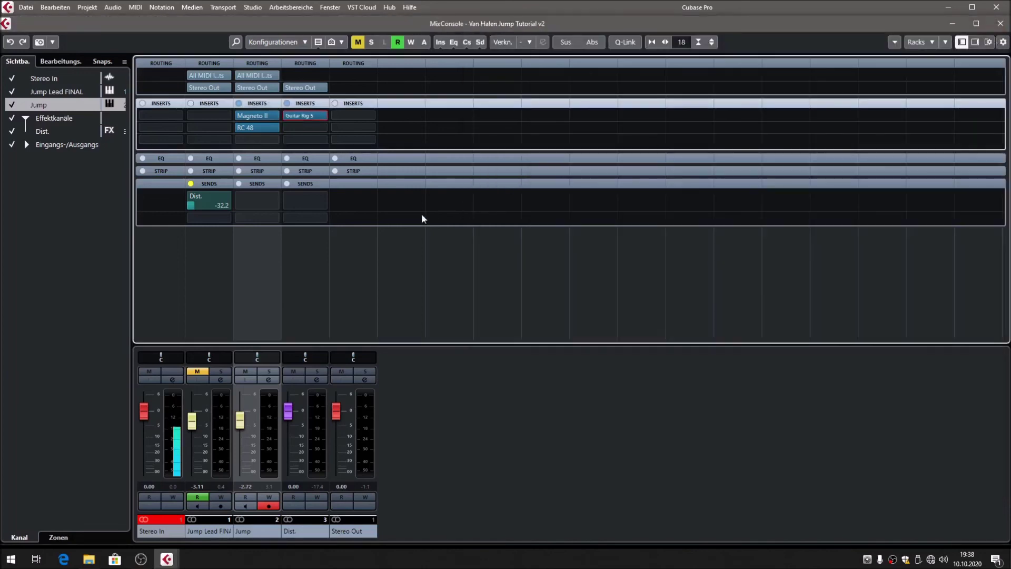
pyautogui.click(274, 201)
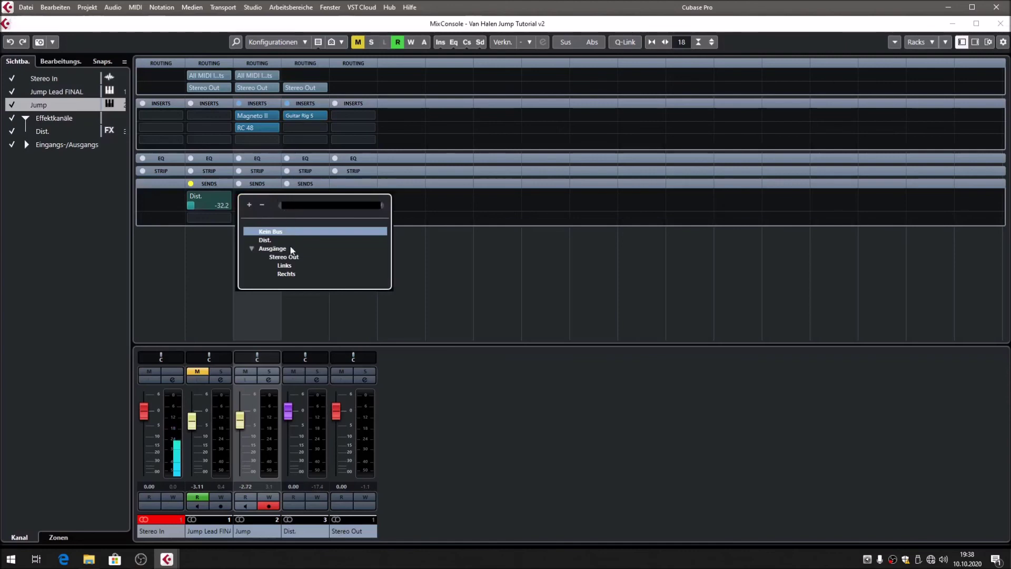
pyautogui.click(262, 240)
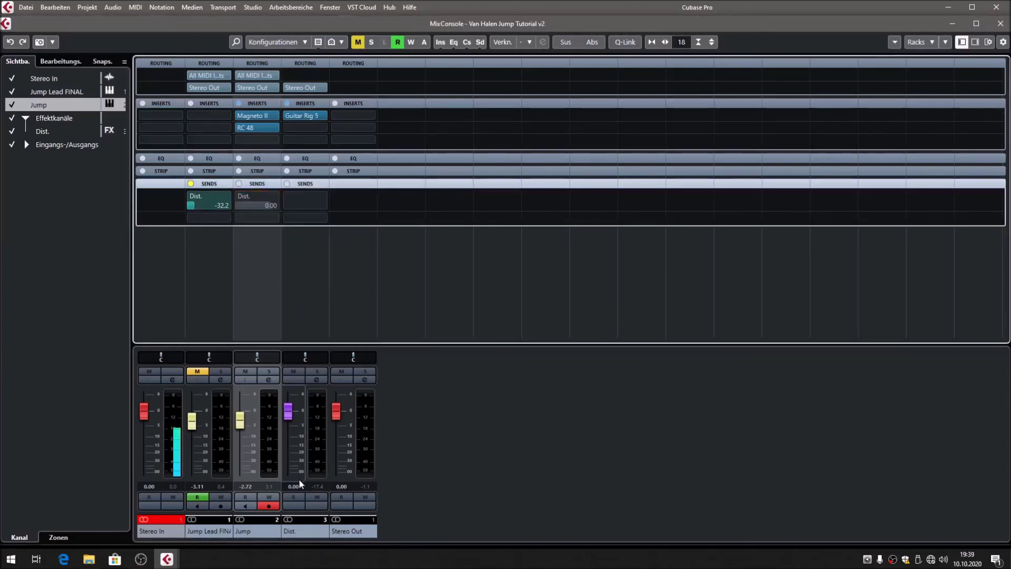
pyautogui.click(240, 196)
pyautogui.moveTo(267, 207); pyautogui.dragTo(208, 211)
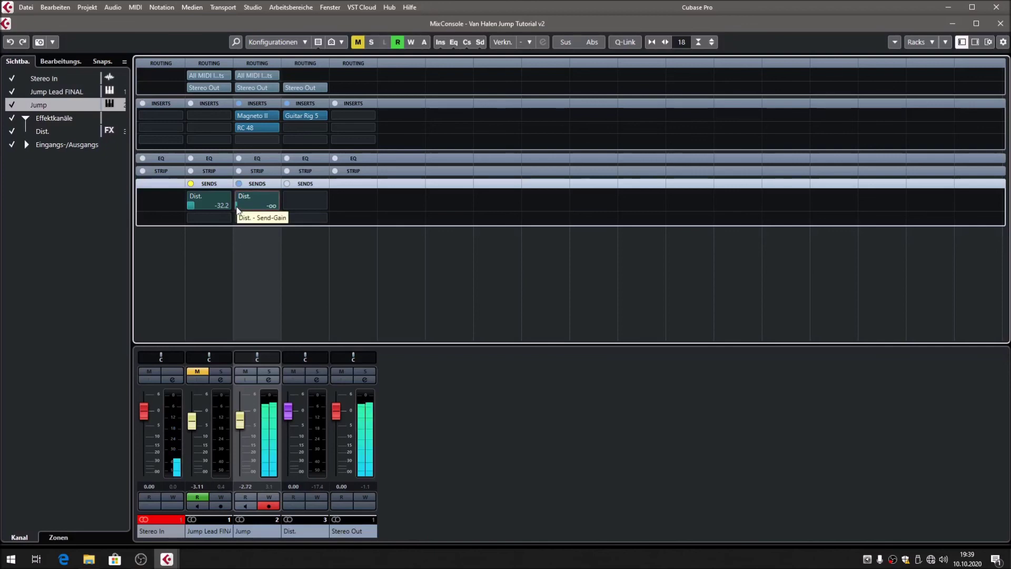
pyautogui.moveTo(238, 206); pyautogui.dragTo(288, 207)
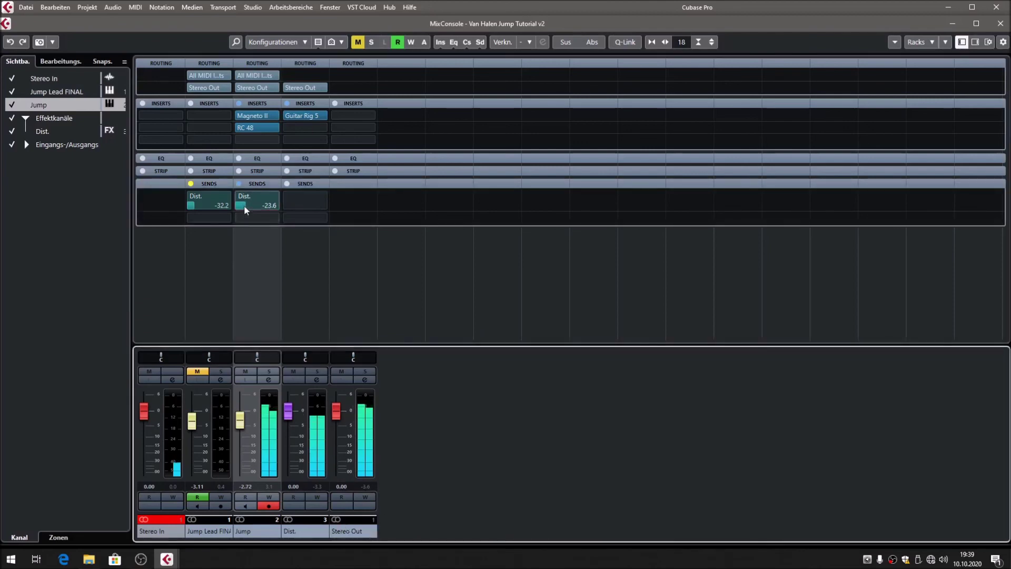
pyautogui.moveTo(245, 209); pyautogui.dragTo(244, 231)
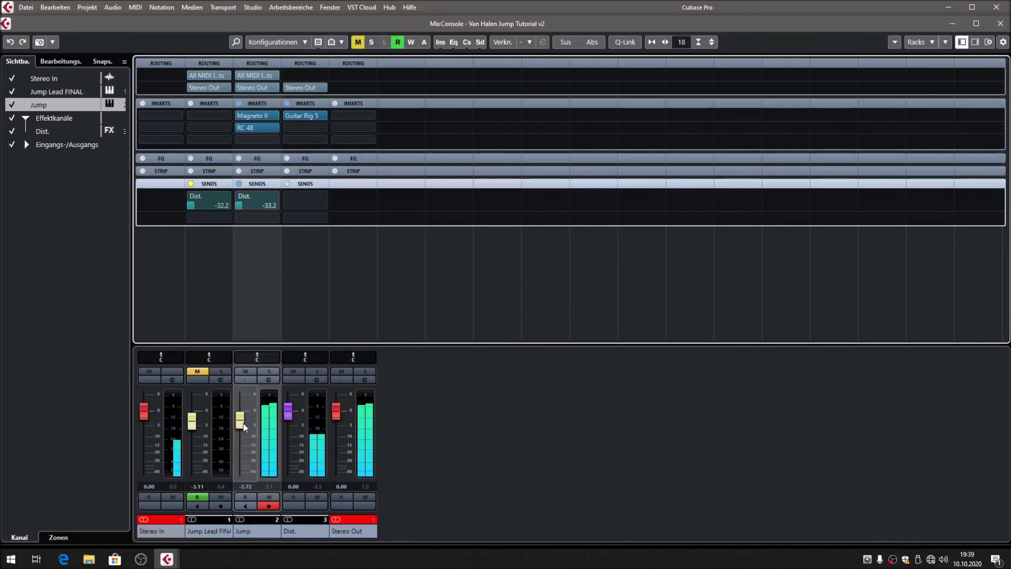
# Step: Lower the Jump fader to -4.07, clear the Stereo Out clipping warning, and close the mixer
pyautogui.moveTo(244, 427); pyautogui.dragTo(291, 424)
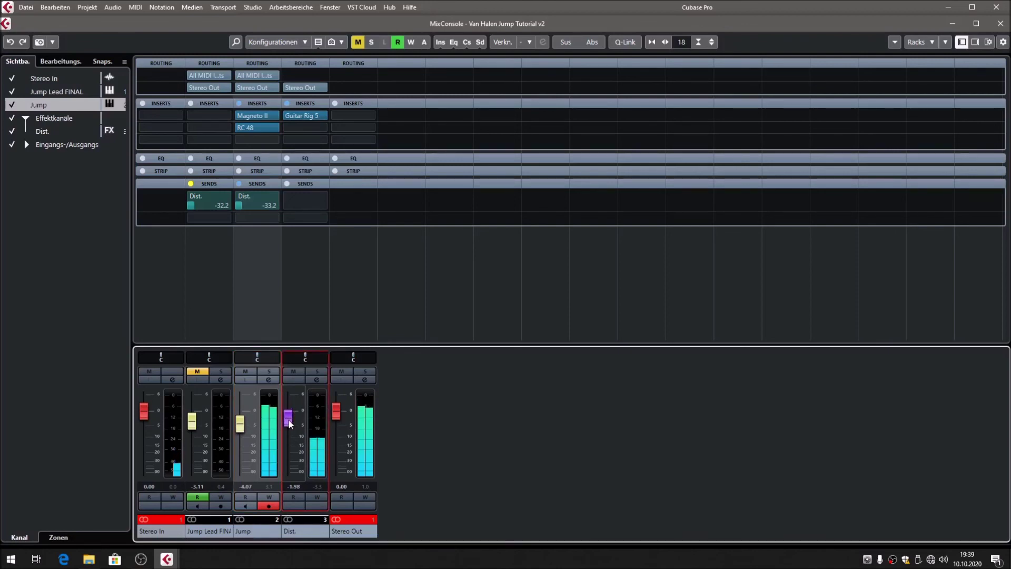
pyautogui.click(348, 519)
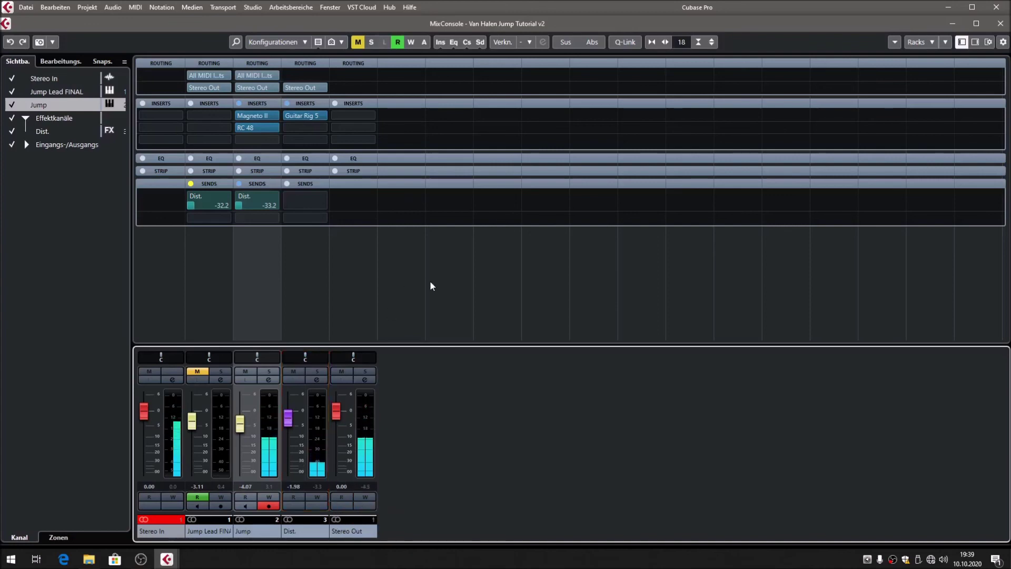
pyautogui.press('F3')
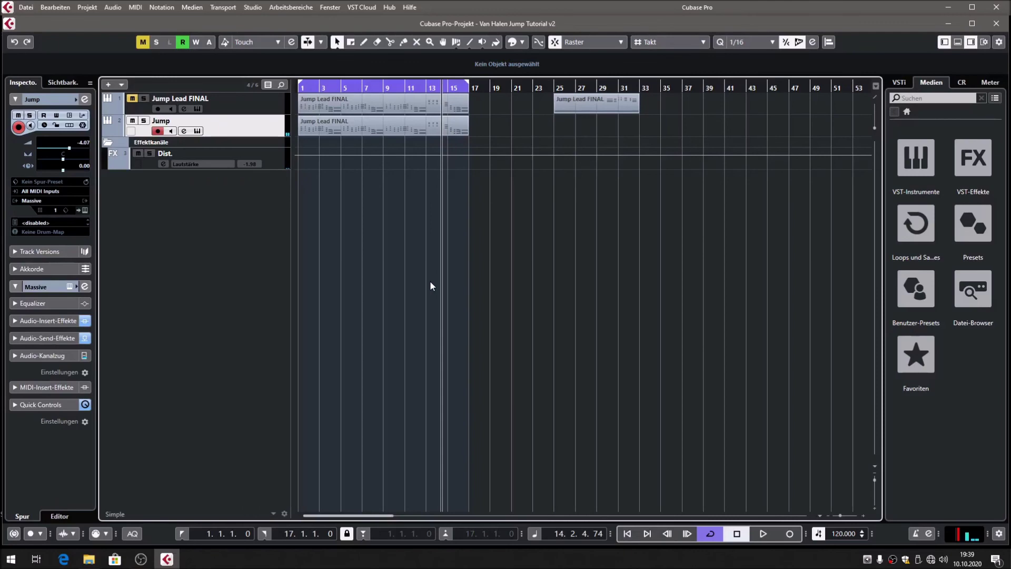